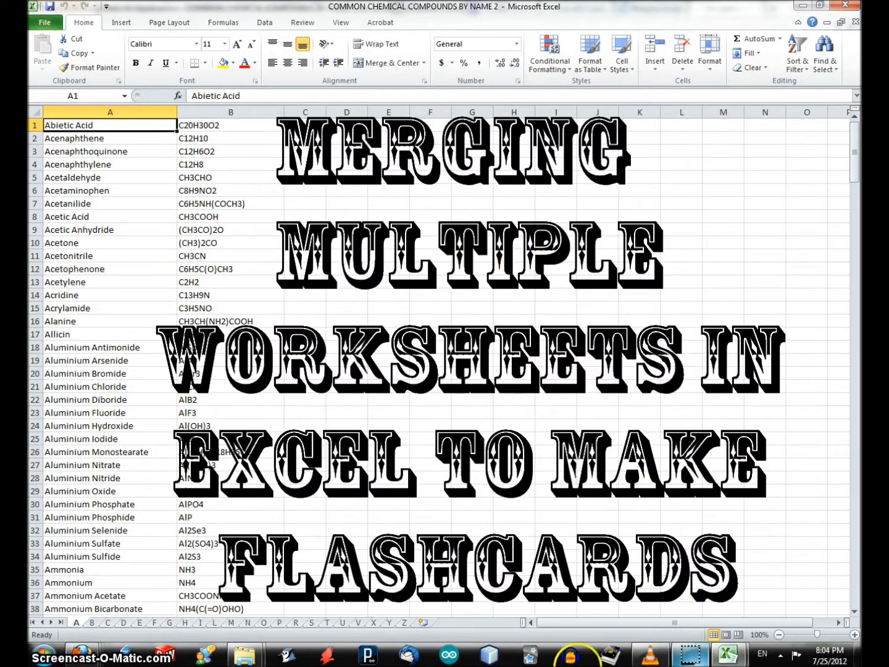
# - Delete all the old Combine macro code from Module1, accept the project reset, and return to the workbook
pyautogui.moveTo(728, 655)
pyautogui.click(743, 611)
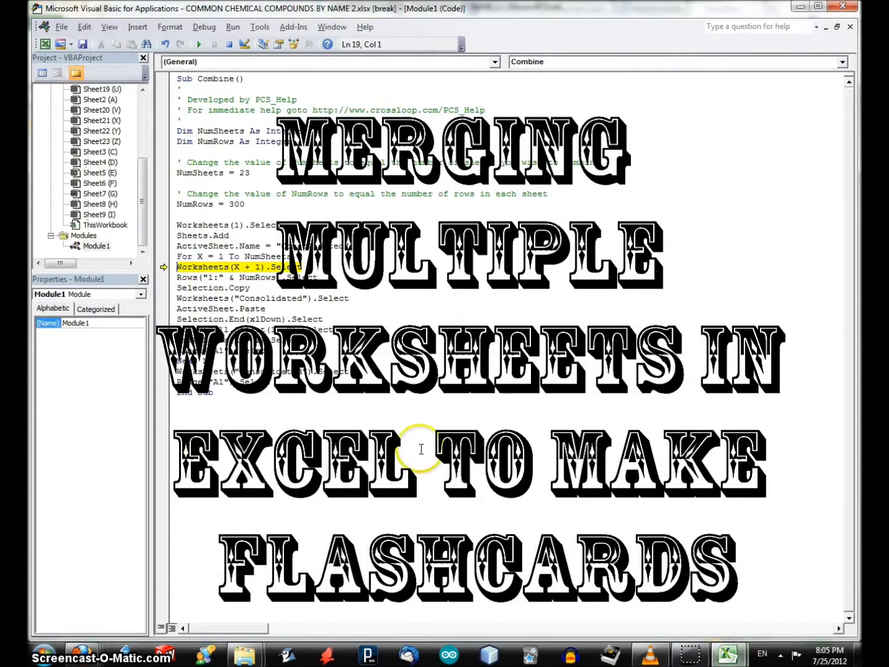
pyautogui.rightClick(81, 247)
pyautogui.click(100, 248)
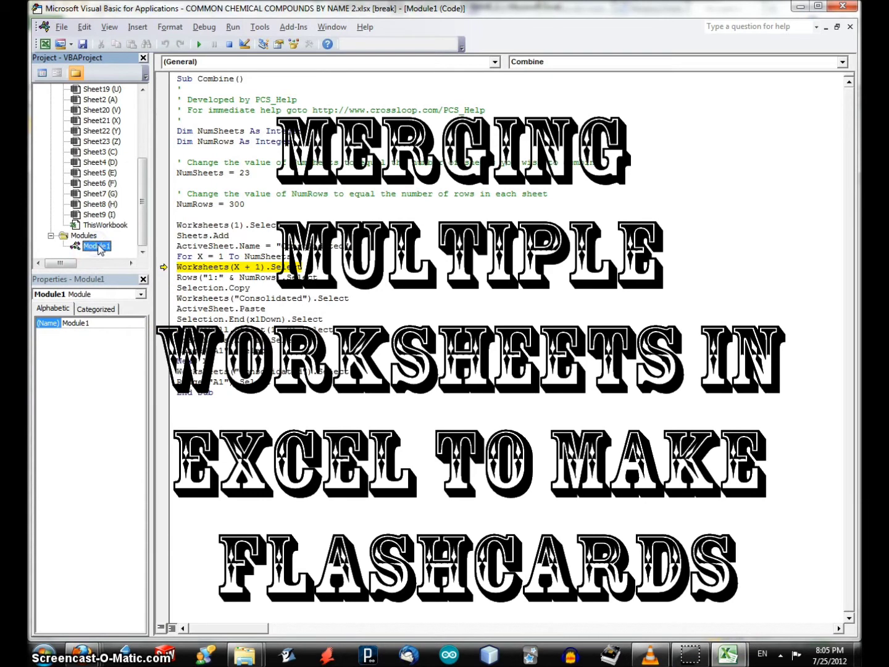
pyautogui.moveTo(185, 421); pyautogui.dragTo(138, 14)
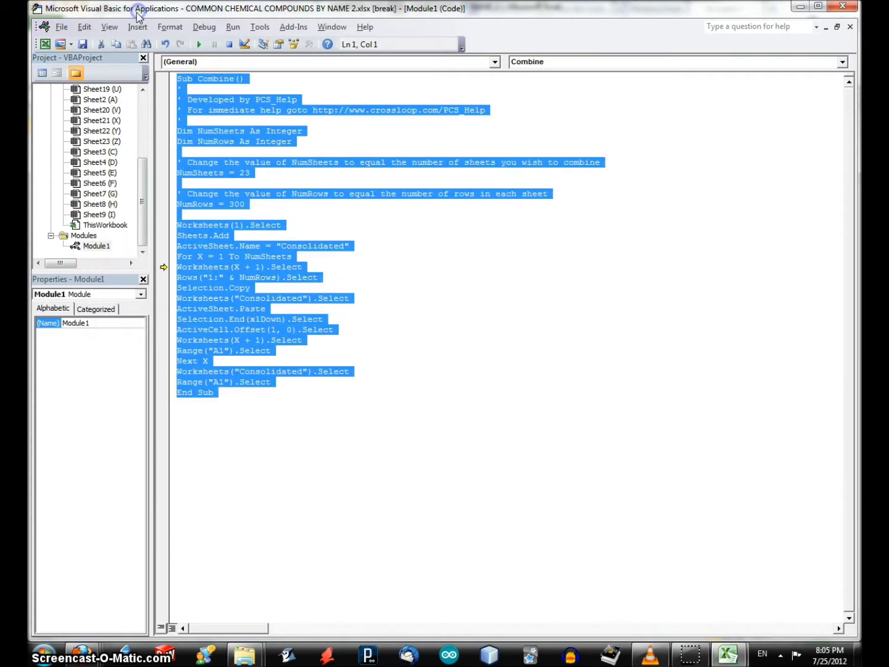
pyautogui.press('Delete')
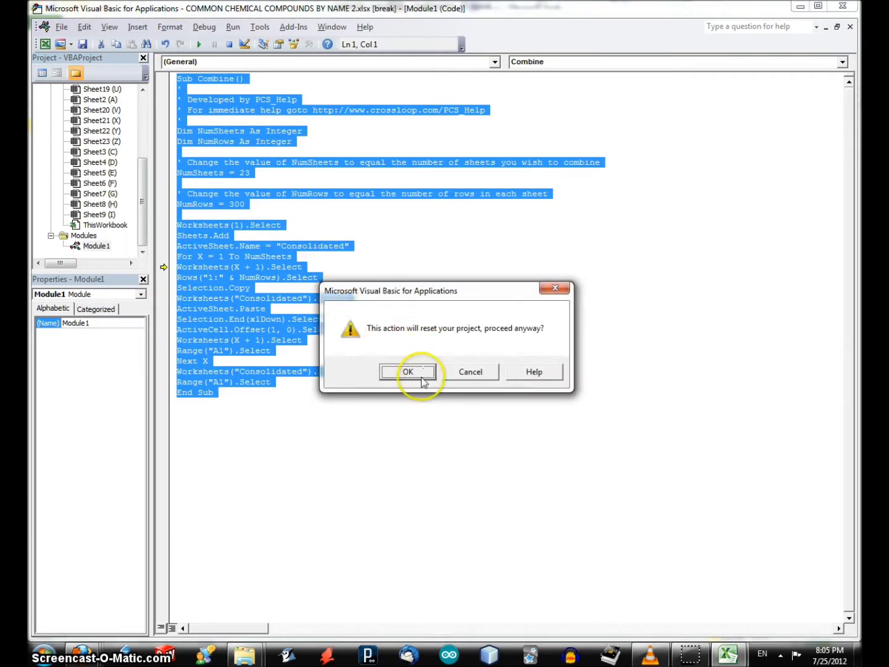
pyautogui.click(422, 379)
pyautogui.hotkey('alt', 'Tab')
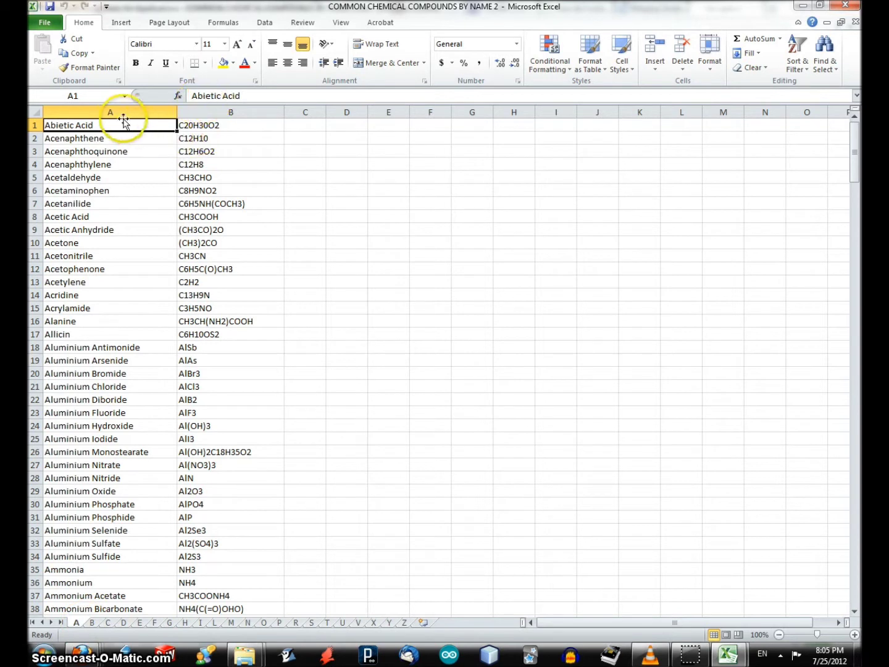
# - Check the first compound name and formula cells, then reopen the VBA editor with Alt+F11
pyautogui.click(196, 127)
pyautogui.click(129, 128)
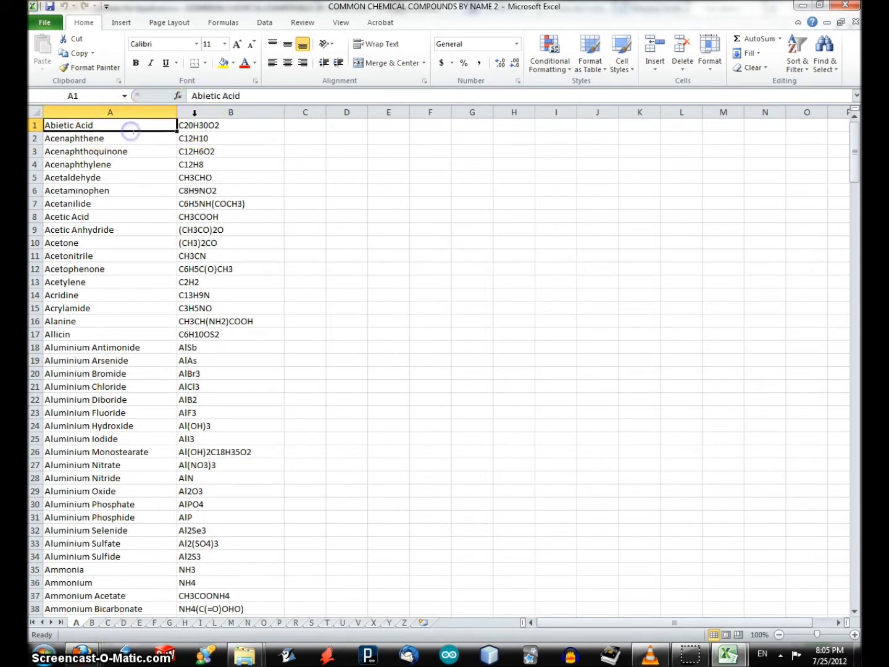
pyautogui.click(210, 128)
pyautogui.click(132, 128)
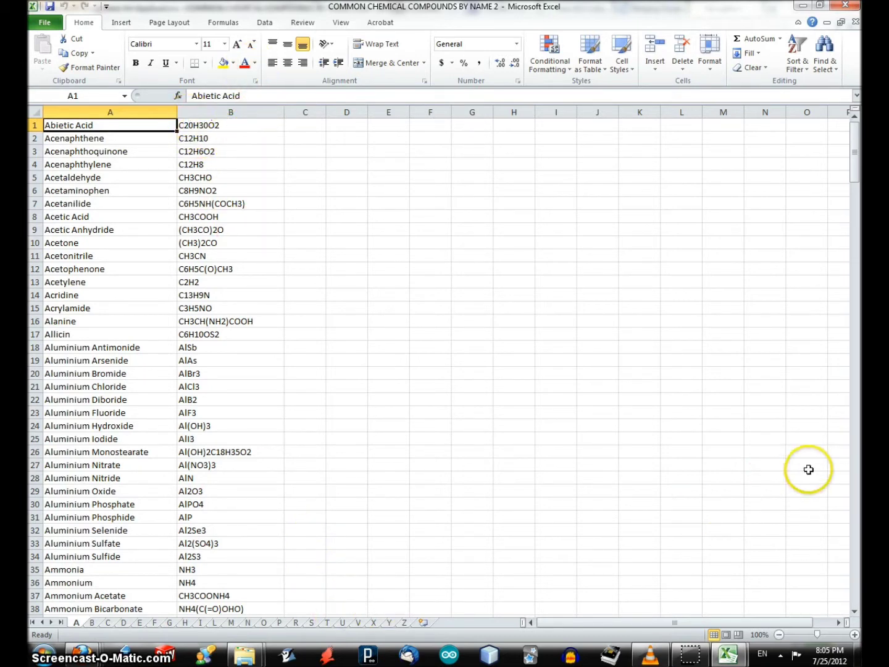
pyautogui.hotkey('alt', 'F11')
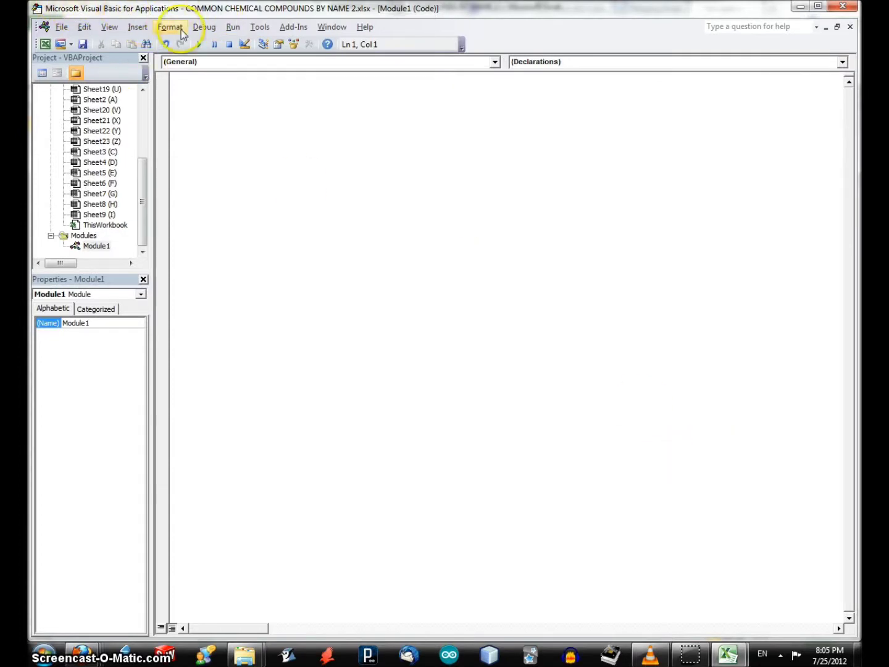
# - Insert a new empty Module2 and place the caret in it
pyautogui.click(142, 30)
pyautogui.click(157, 74)
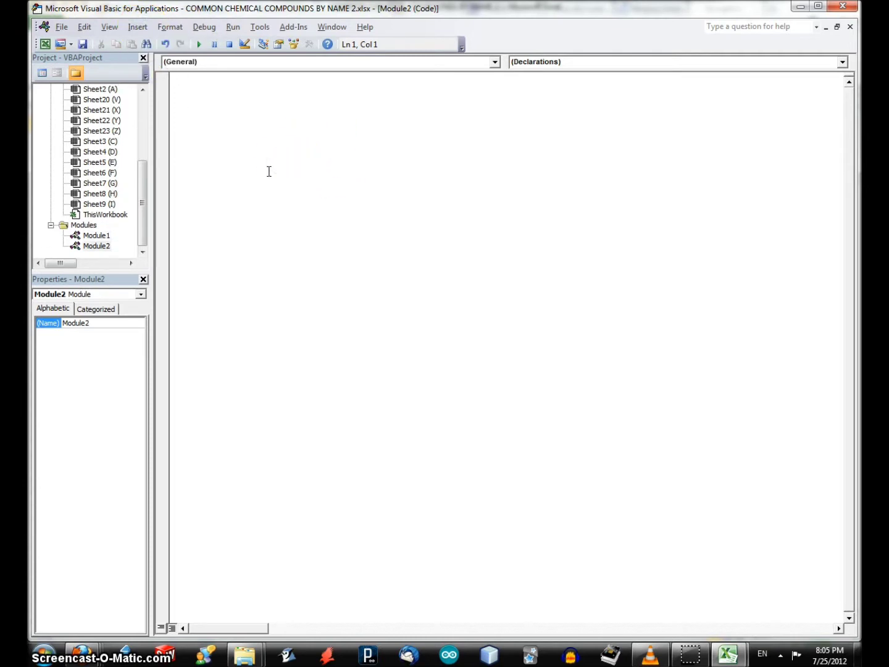
pyautogui.click(311, 123)
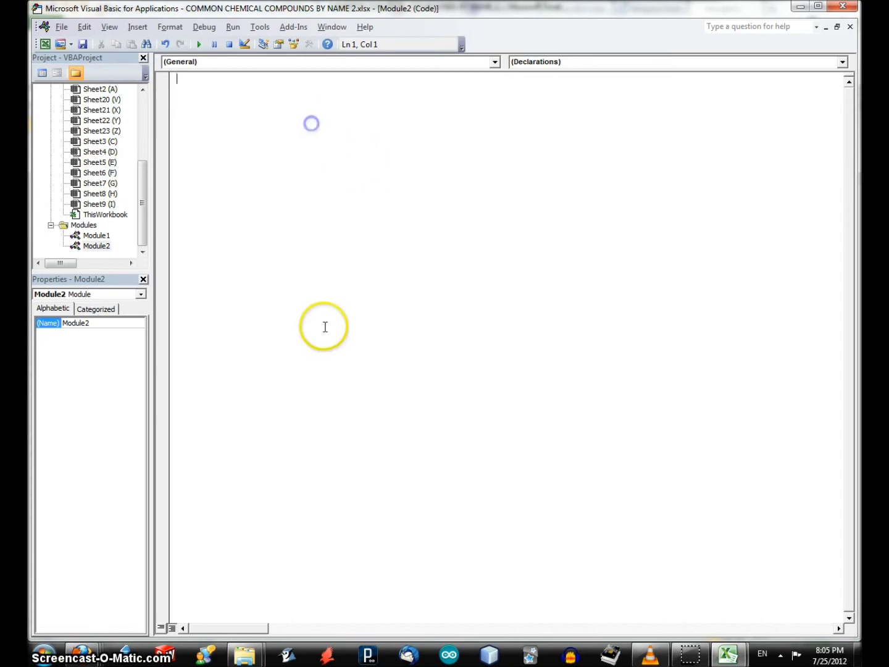
# - Copy the Combine macro code from the Yahoo Answers page in the browser and return to the editor
pyautogui.hotkey('alt', 'Tab')
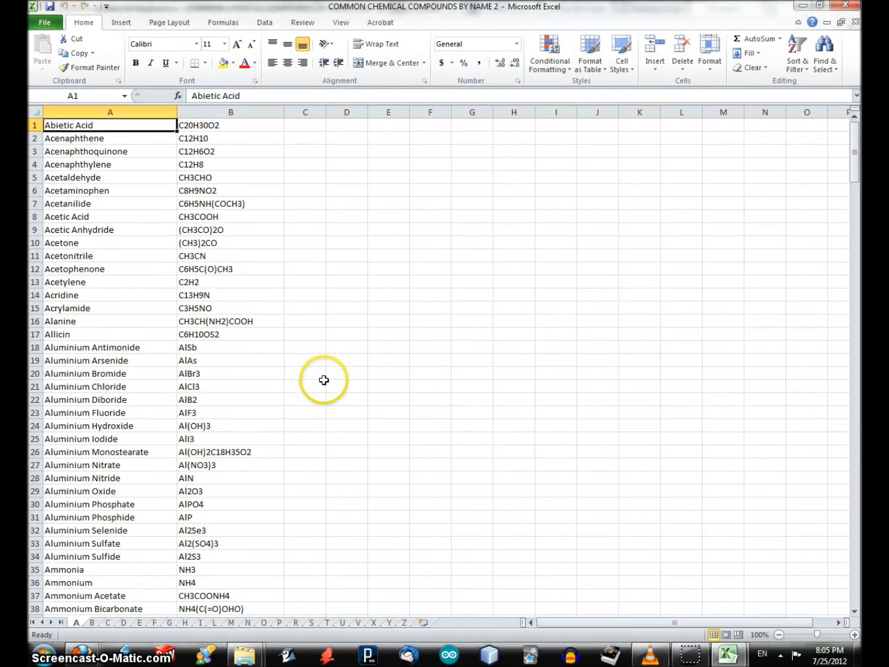
pyautogui.hotkey('alt', 'Tab')
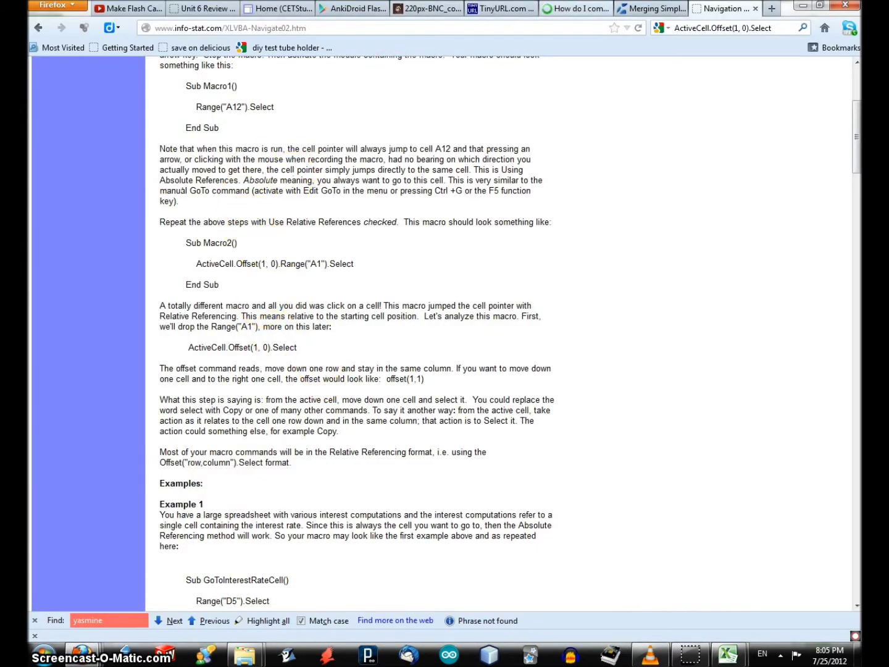
pyautogui.click(500, 8)
pyautogui.click(576, 8)
pyautogui.rightClick(272, 211)
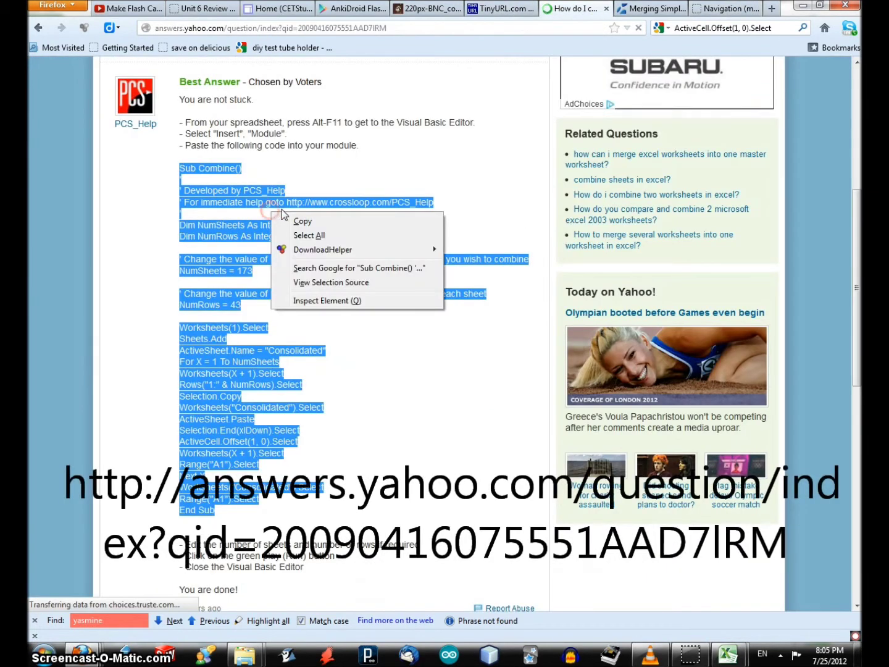
pyautogui.click(303, 221)
pyautogui.hotkey('alt', 'Tab')
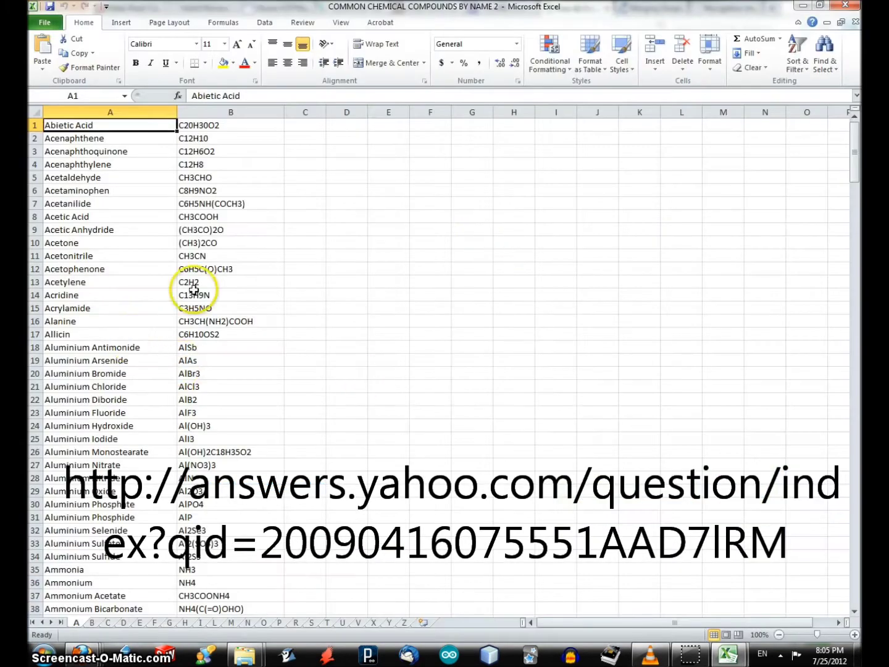
pyautogui.hotkey('alt', 'Tab')
# - Paste the Combine macro, set NumSheets to 22 and NumRows to 300, run it, and view the Consolidated sheet
pyautogui.hotkey('ctrl', 'v')
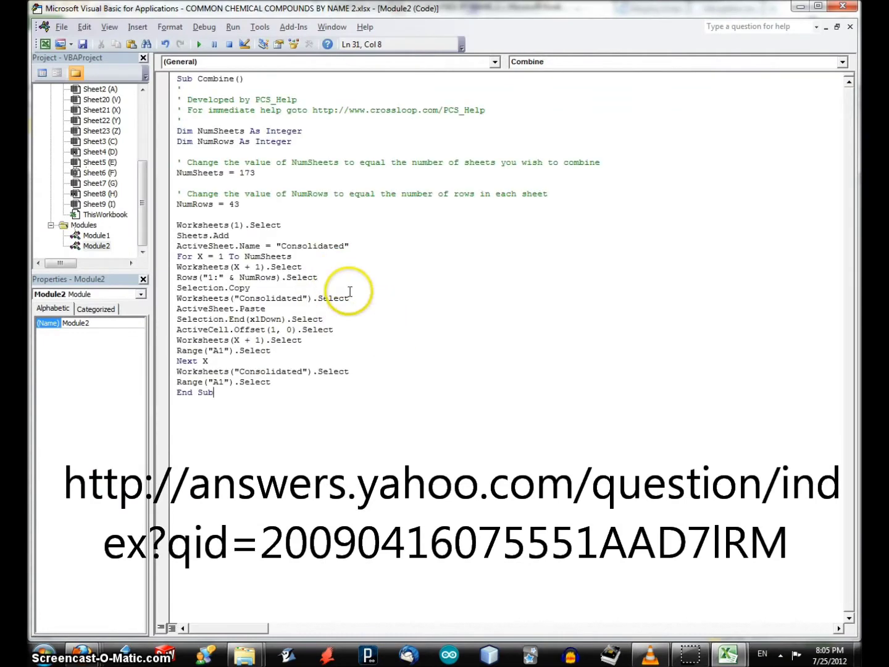
pyautogui.click(275, 172)
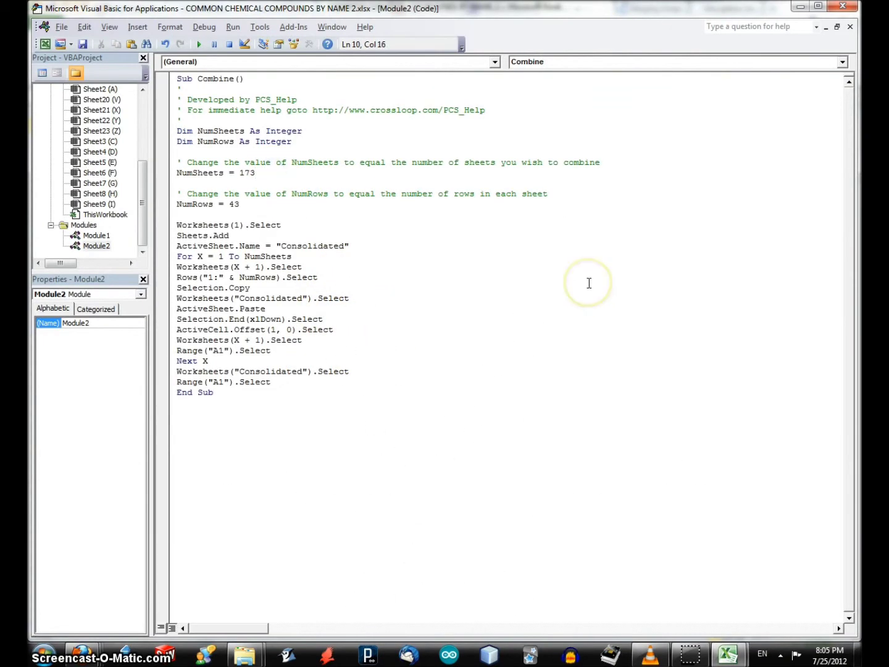
pyautogui.click(542, 164)
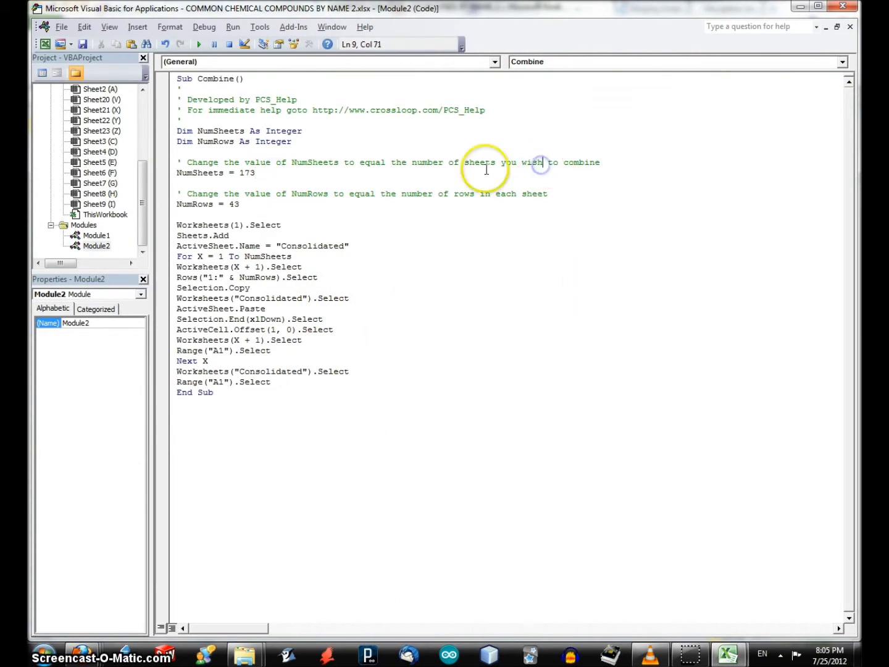
pyautogui.click(239, 173)
pyautogui.write('00')
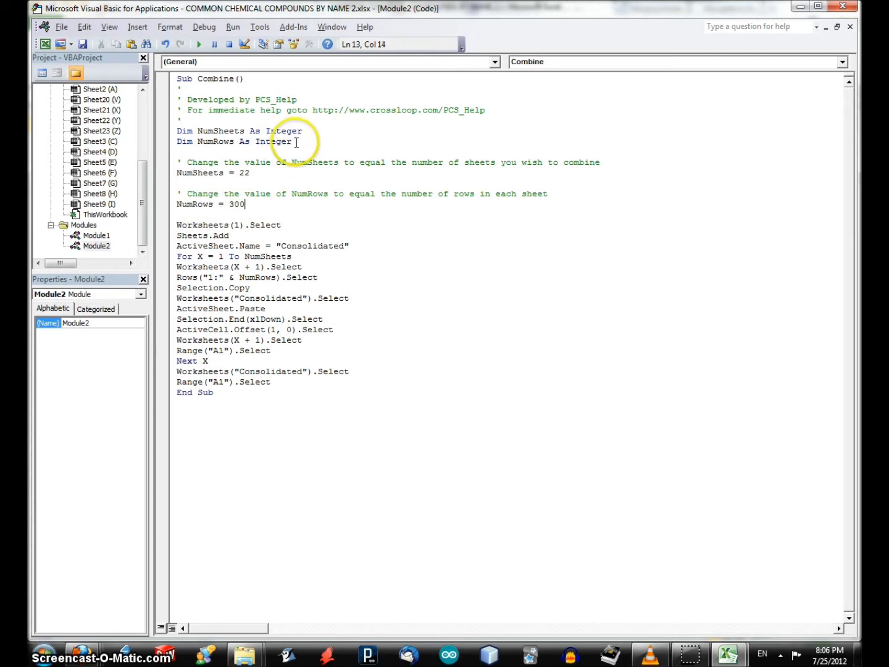
pyautogui.click(199, 43)
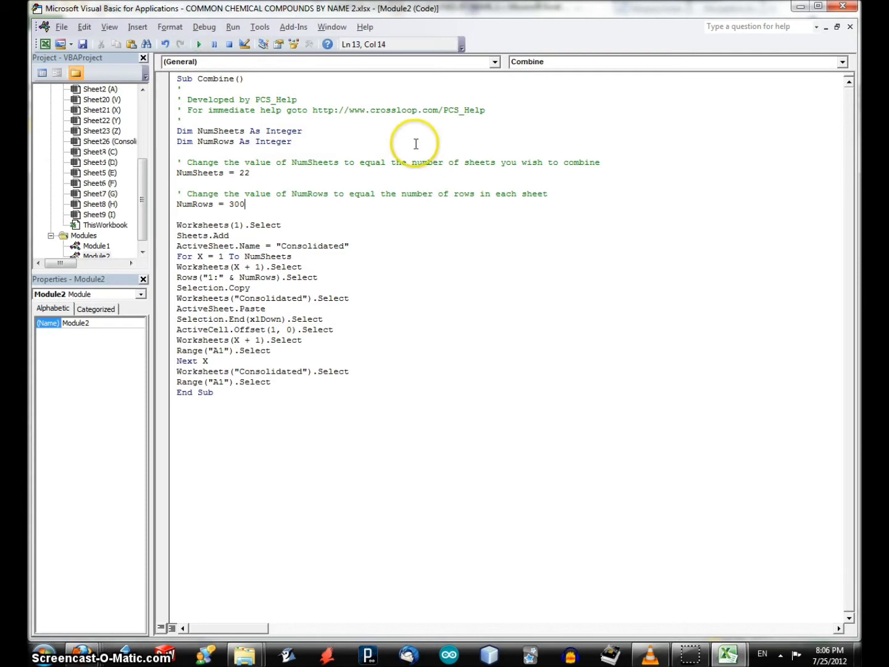
pyautogui.hotkey('alt', 'Tab')
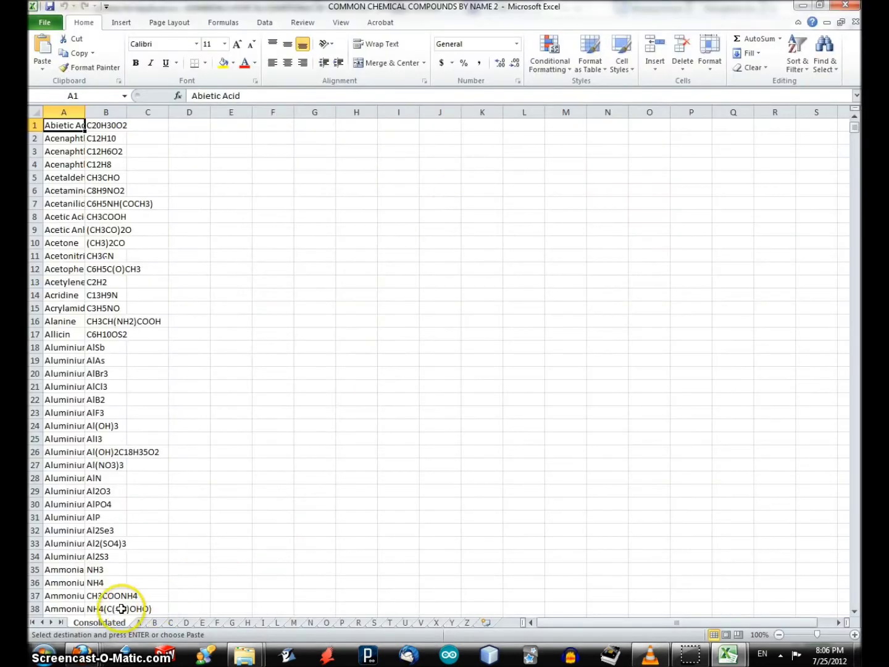
pyautogui.moveTo(853, 127)
pyautogui.mouseDown()
pyautogui.moveTo(857, 517)
pyautogui.moveTo(842, 560)
pyautogui.mouseUp()
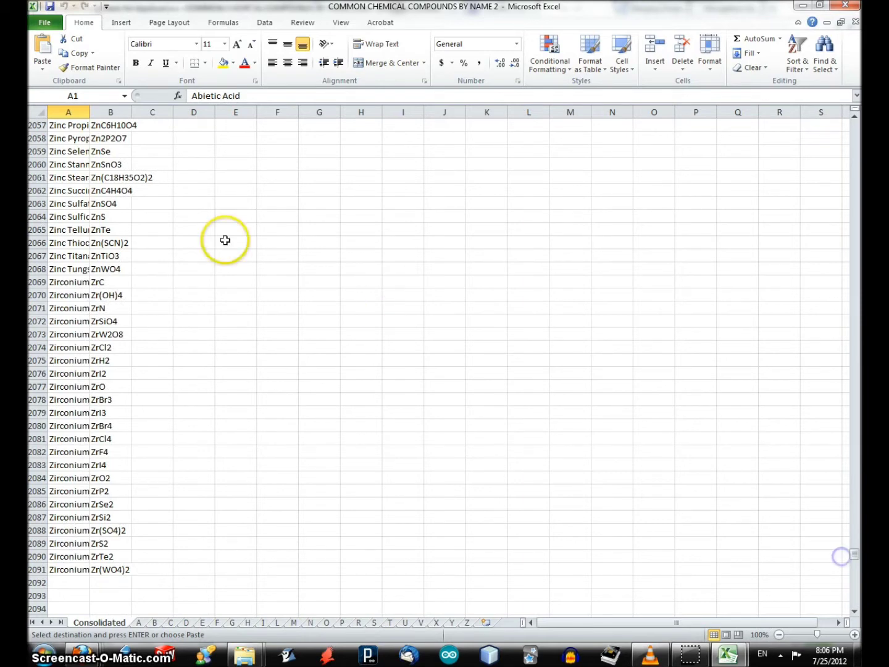
# - Autofit column A to the compound names on the Consolidated sheet
pyautogui.hotkey('ctrl', 'a')
pyautogui.doubleClick(88, 113)
pyautogui.click(139, 230)
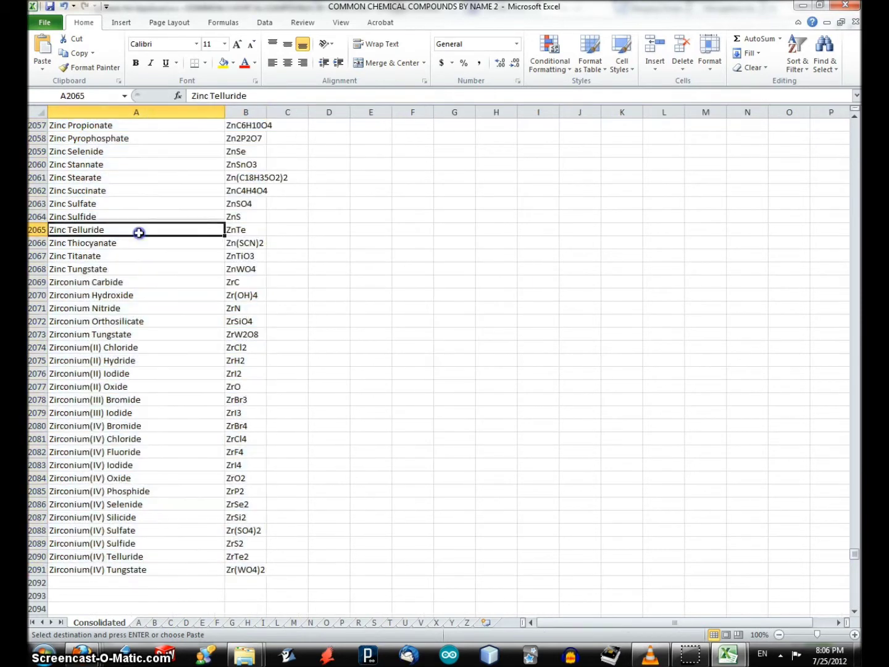
# - Move the Consolidated sheet into a new workbook via Move or Copy with (new book)
pyautogui.rightClick(111, 621)
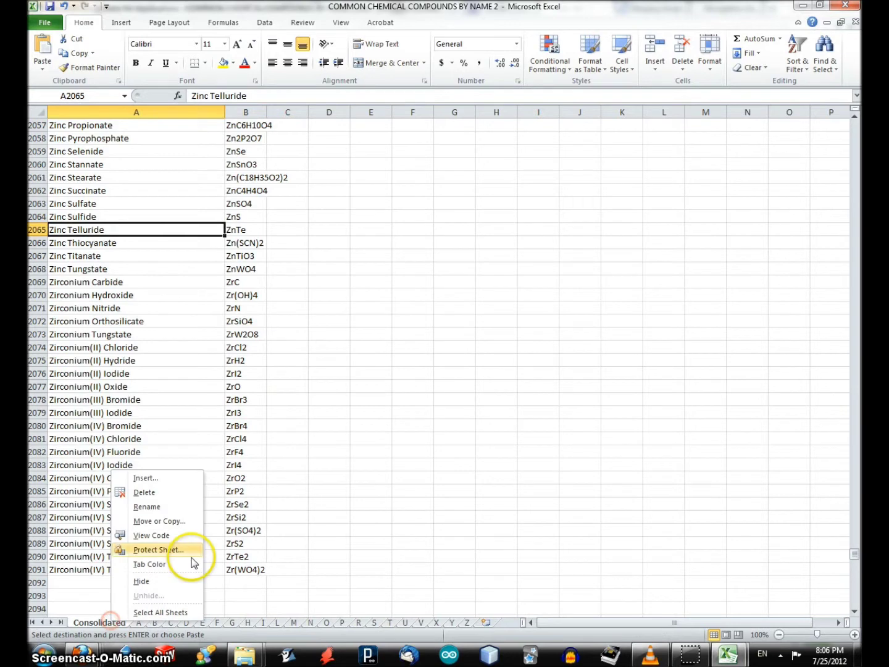
pyautogui.click(176, 521)
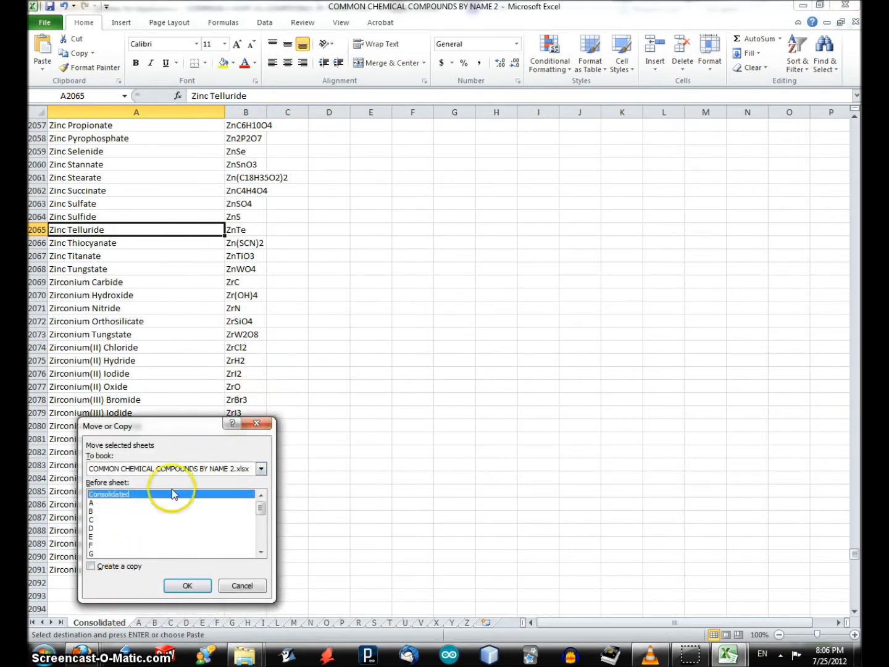
pyautogui.click(176, 469)
pyautogui.click(184, 479)
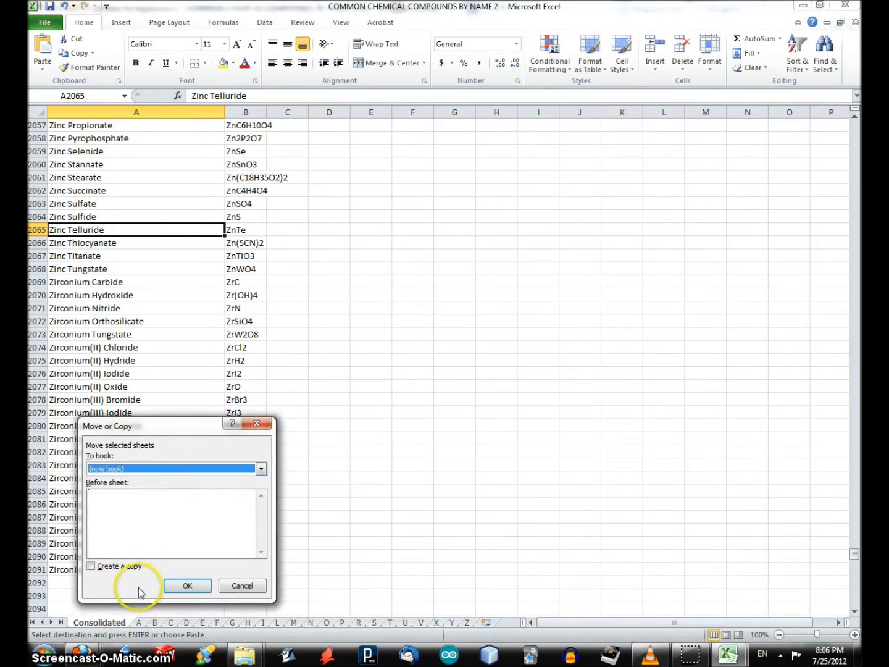
pyautogui.click(182, 585)
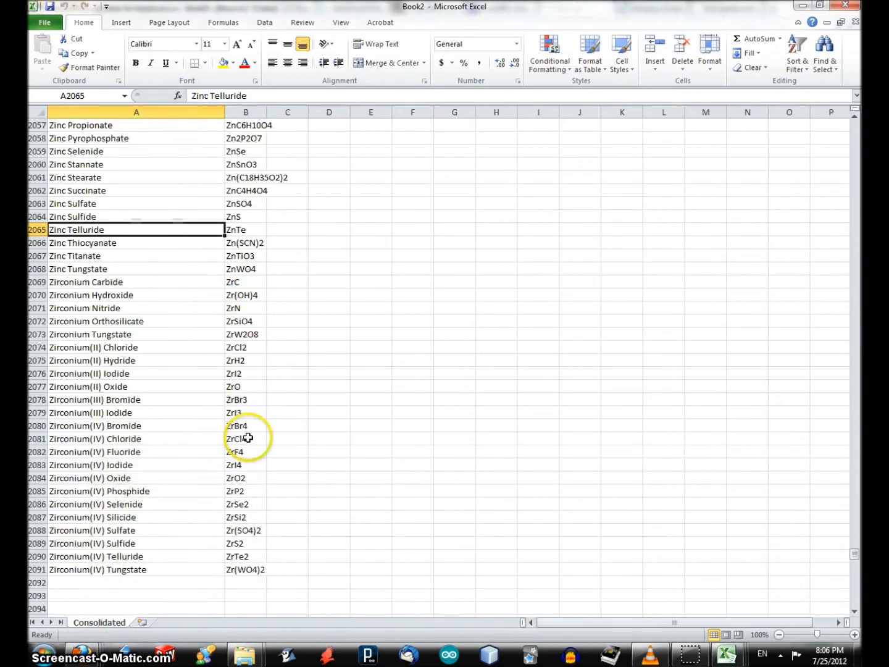
# - Save the workbook as Common Chemical Compounds, then as Text (MS-DOS), keeping the text format
pyautogui.hotkey('ctrl', 's')
pyautogui.write('C')
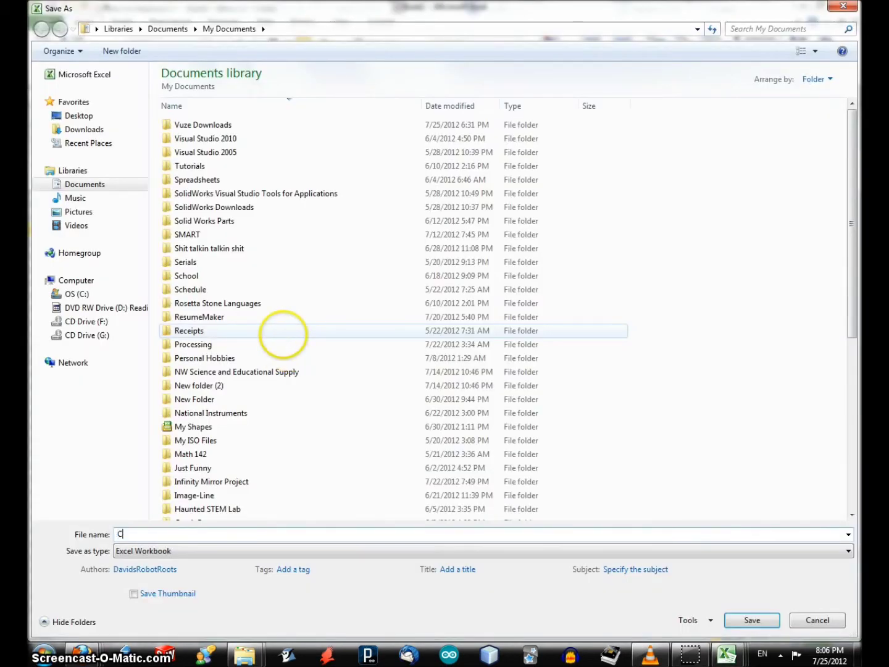
pyautogui.write('ommon Chemical Compounds')
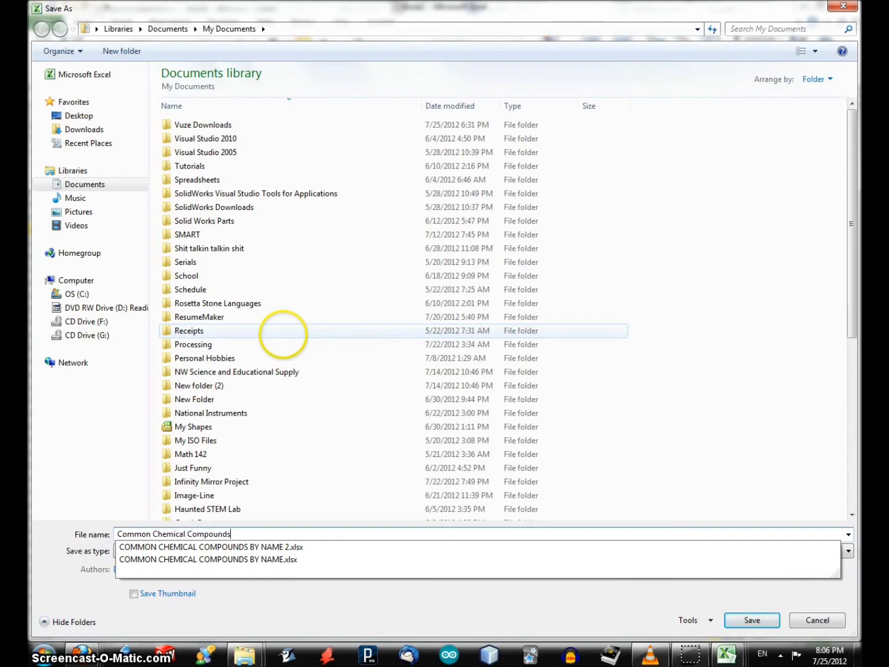
pyautogui.press('Return')
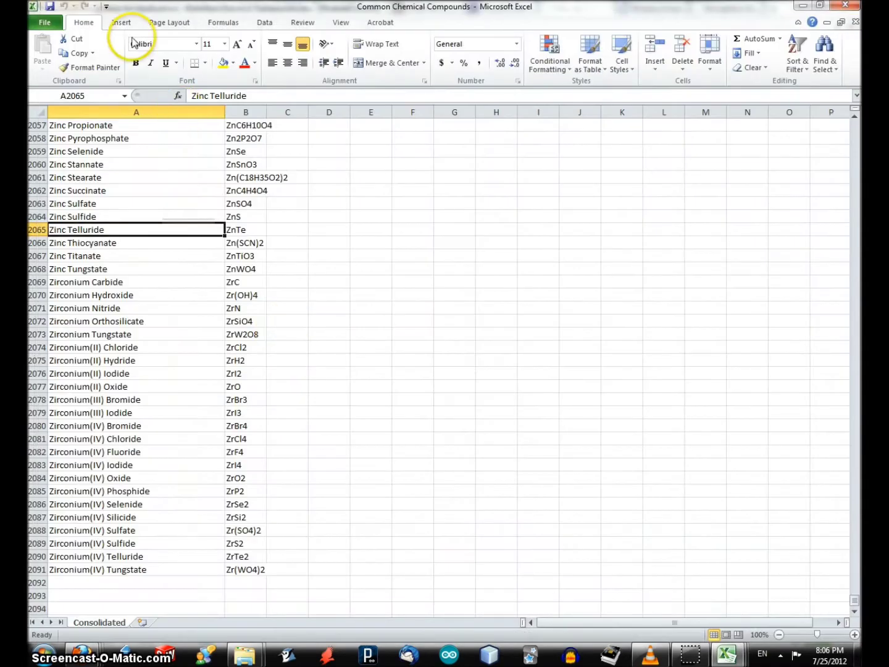
pyautogui.click(44, 23)
pyautogui.click(70, 57)
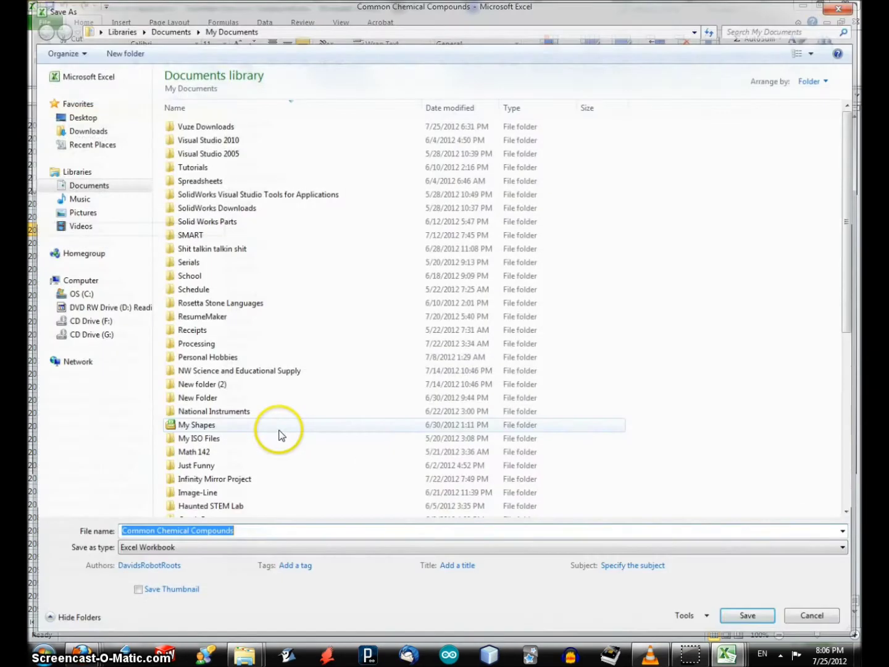
pyautogui.click(213, 551)
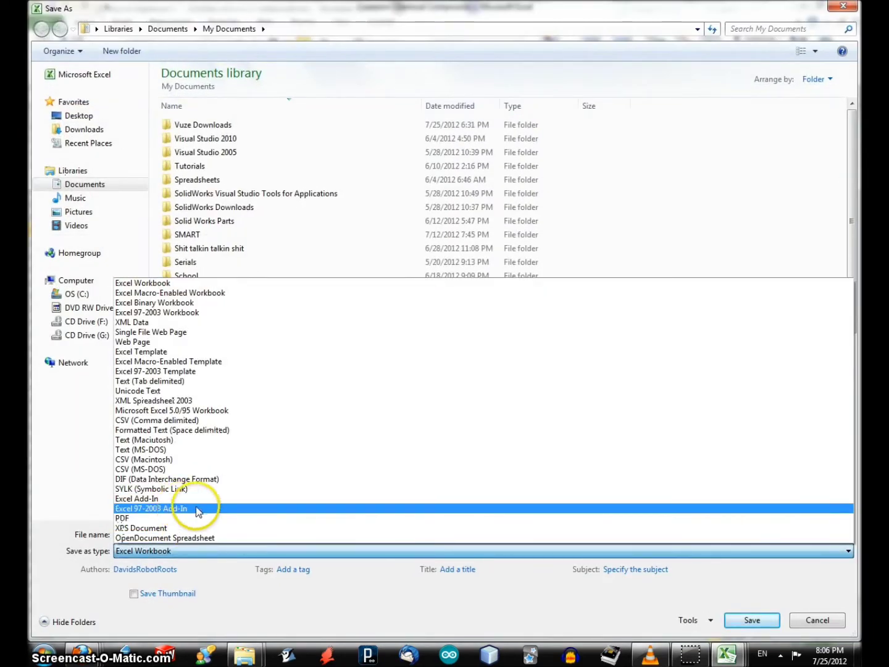
pyautogui.click(178, 450)
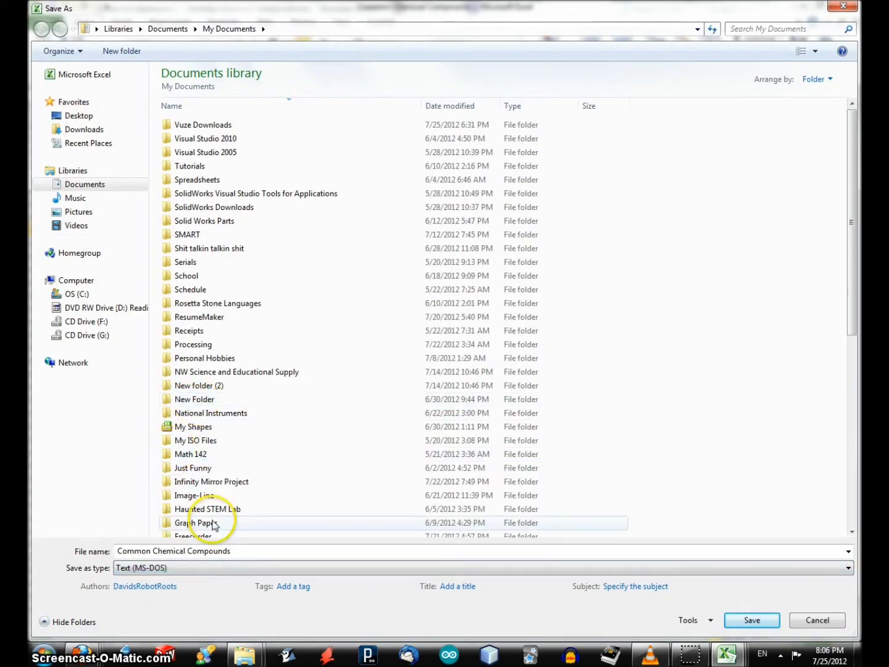
pyautogui.click(756, 619)
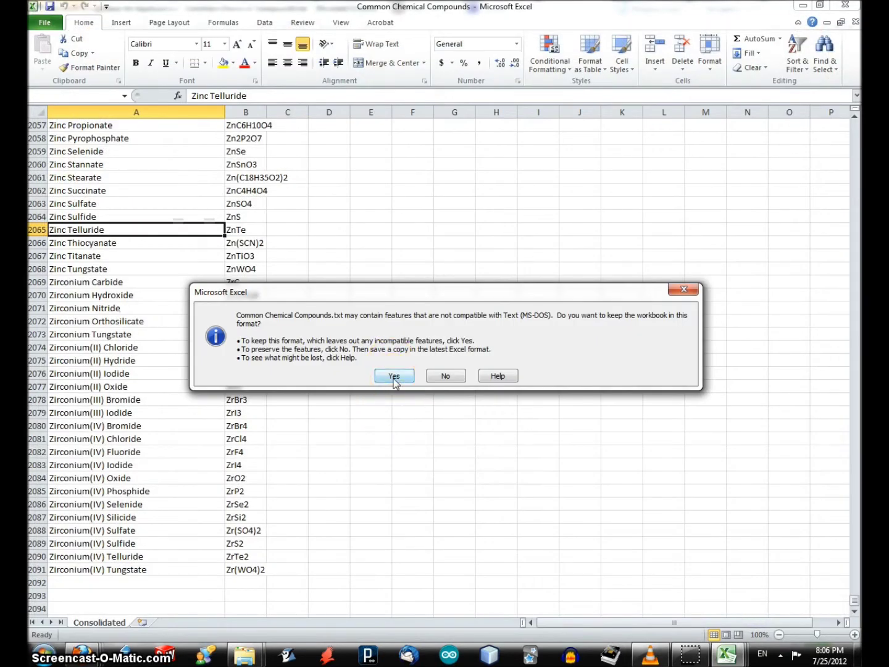
pyautogui.click(396, 376)
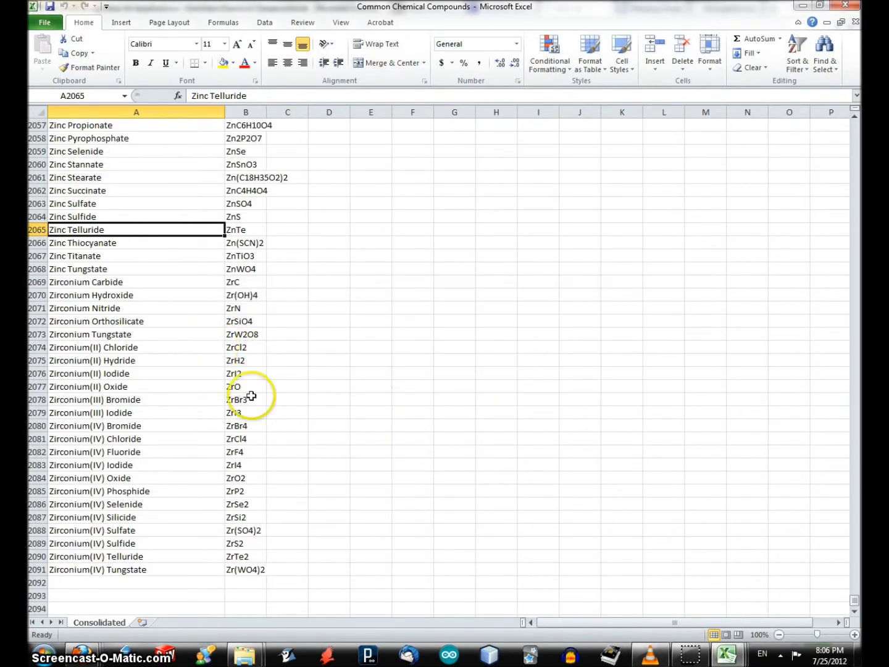
pyautogui.click(529, 657)
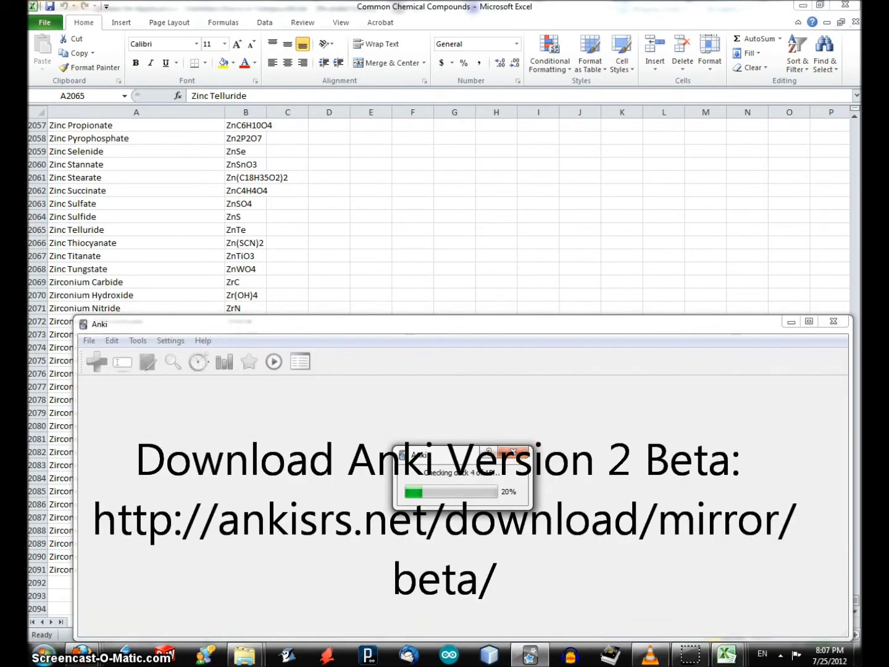
# - Launch Anki from the Start menu and begin an import from its File menu
pyautogui.click(43, 655)
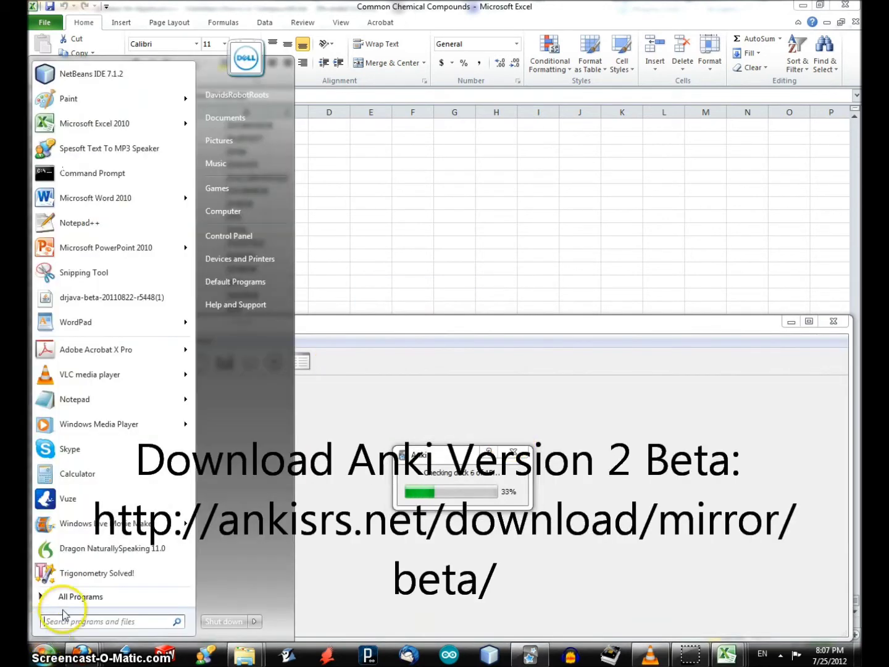
pyautogui.write('anki 2')
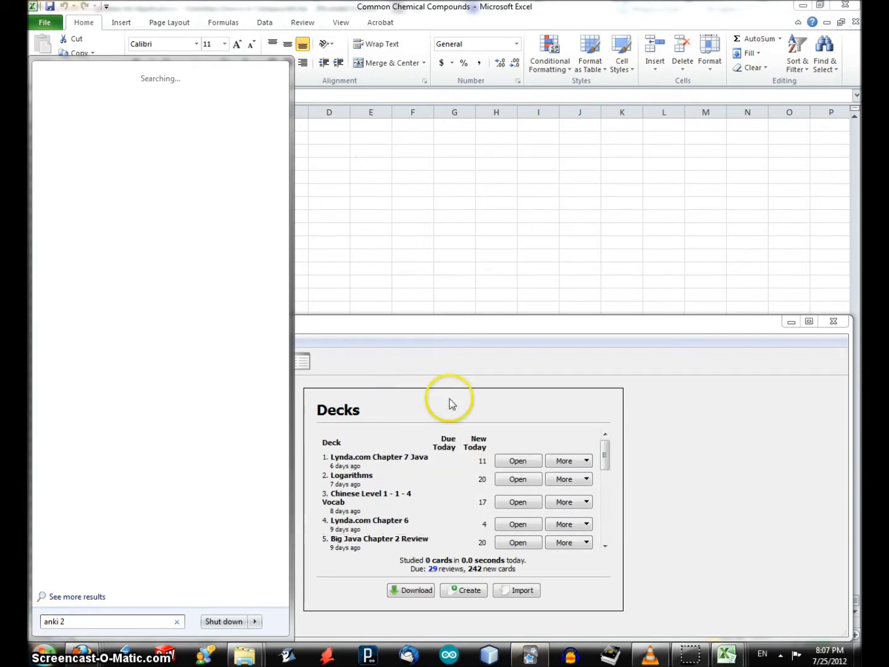
pyautogui.click(89, 340)
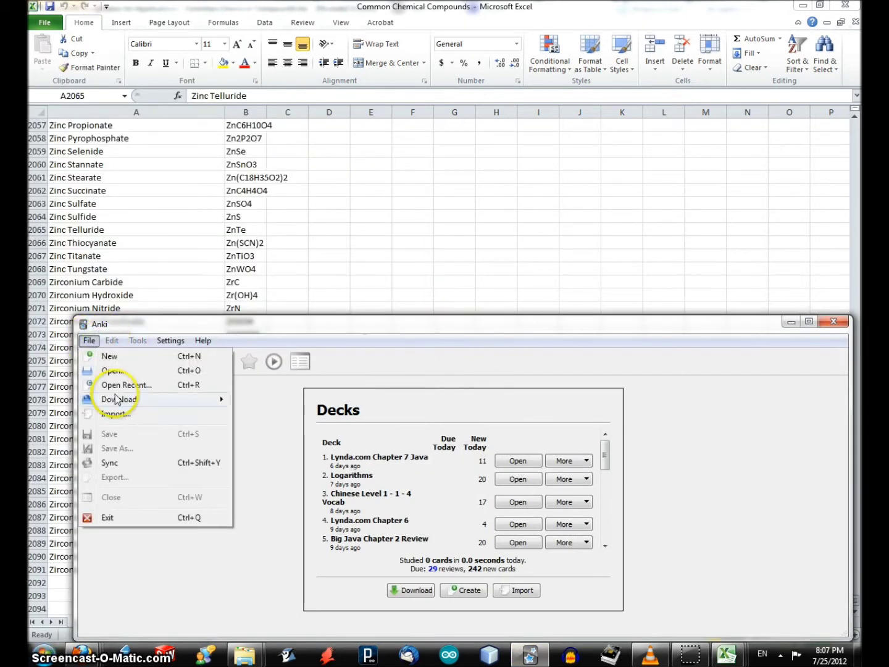
pyautogui.click(114, 413)
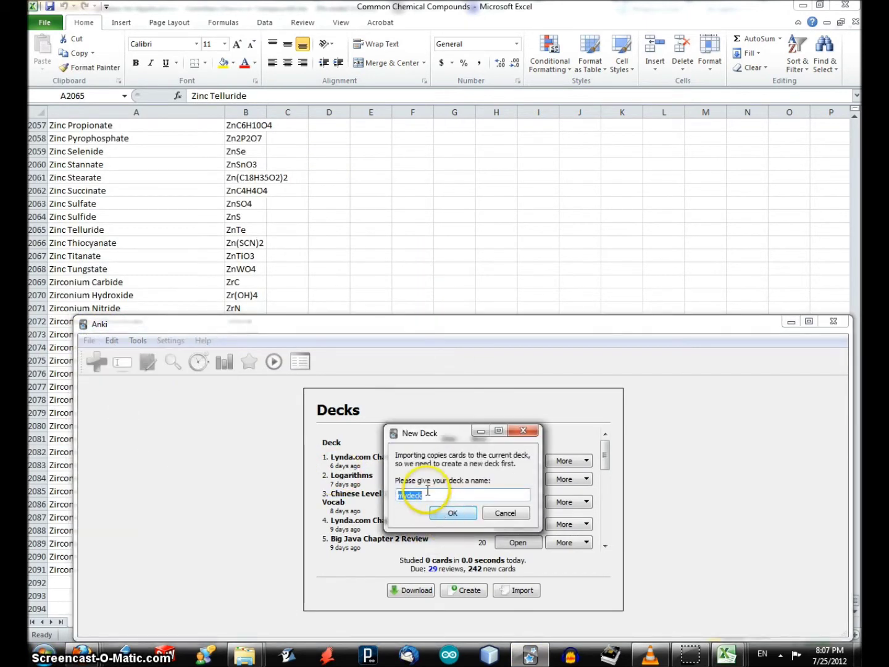
# - Create the deck Chemical Nomenclature - 2000 Common Compounds and start choosing a file to import
pyautogui.click(506, 514)
pyautogui.click(89, 340)
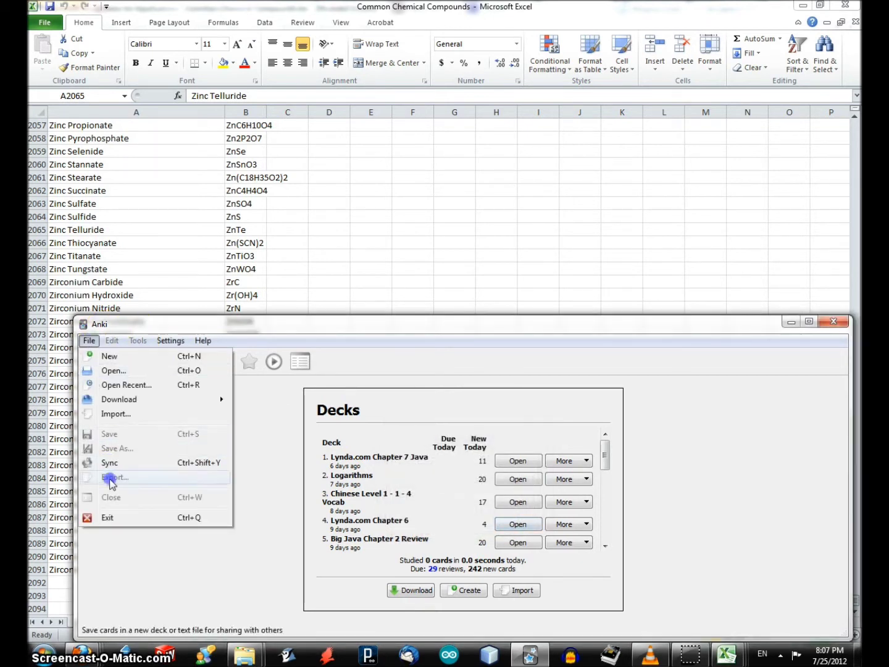
pyautogui.click(116, 416)
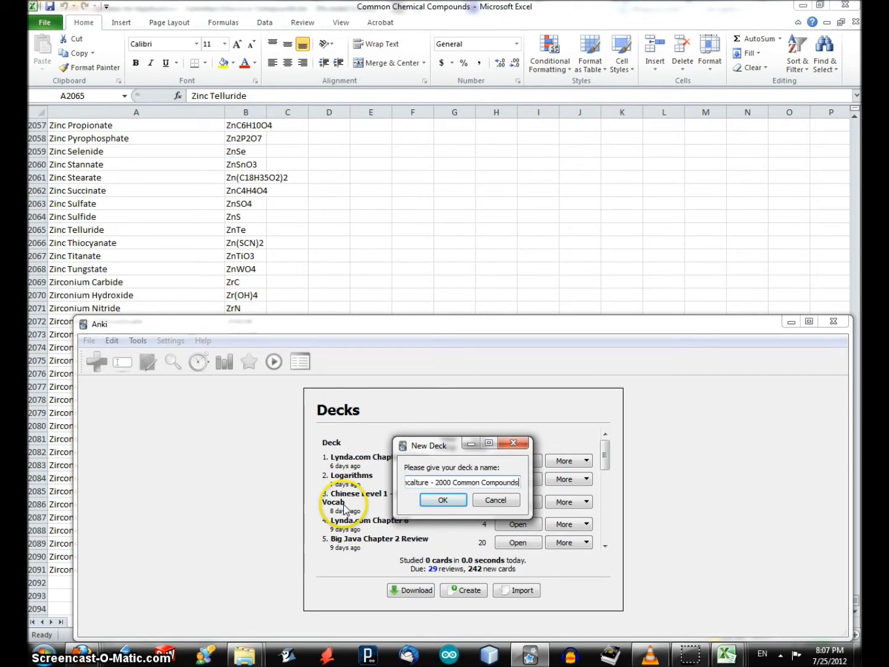
pyautogui.click(442, 497)
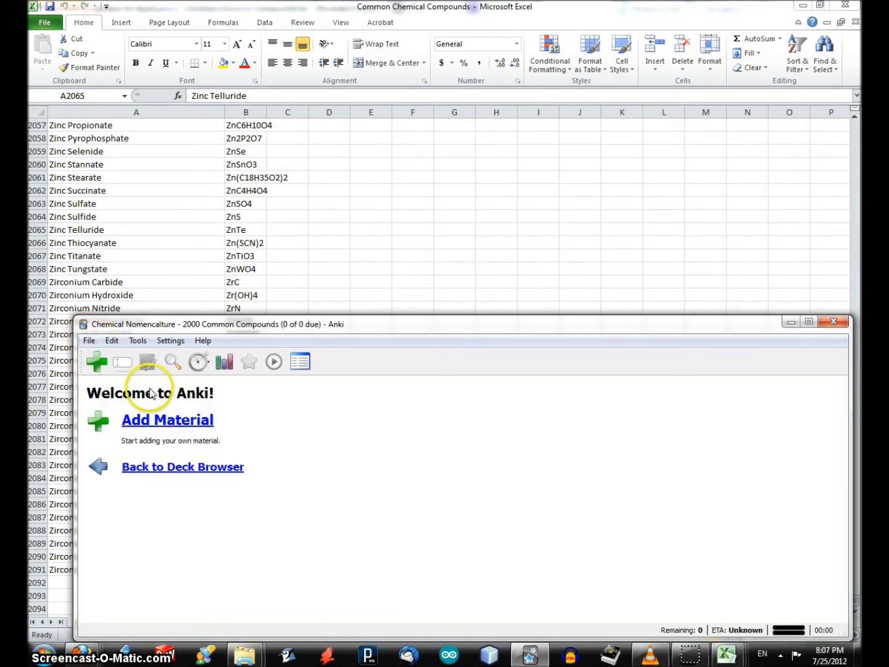
pyautogui.click(89, 340)
pyautogui.click(97, 411)
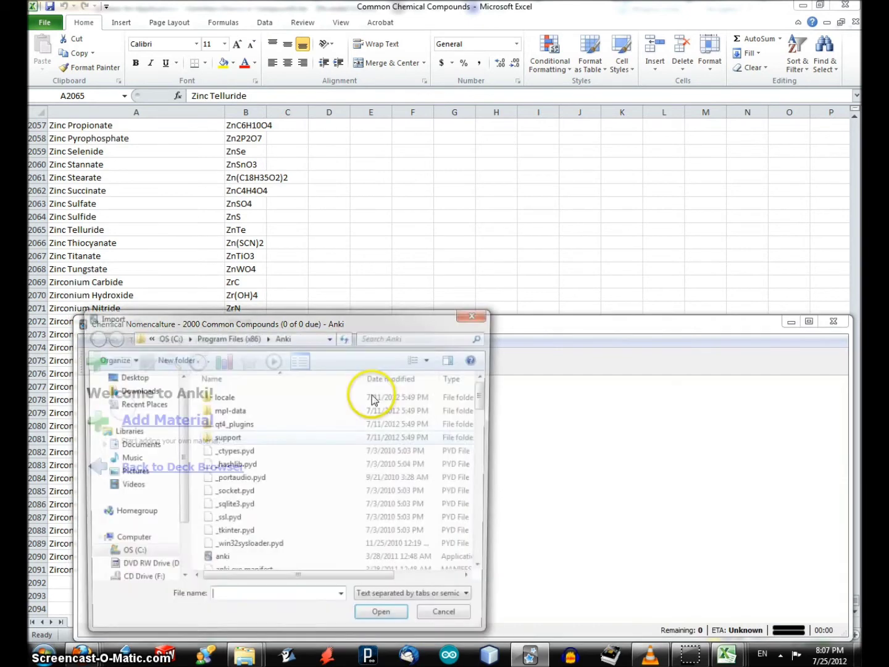
# - Pick Common Chemical Compounds.txt from the Documents library as the import file
pyautogui.click(146, 444)
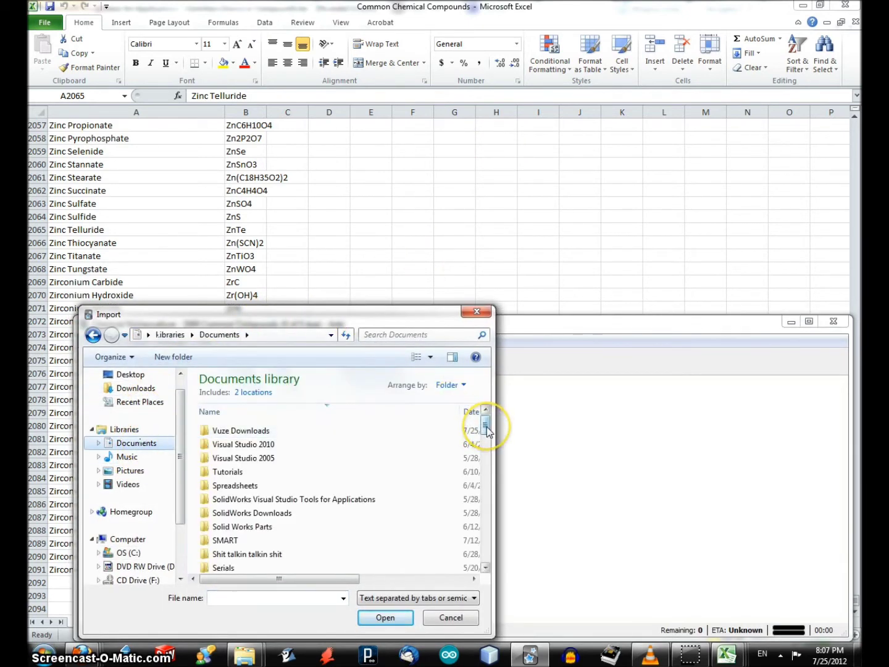
pyautogui.moveTo(488, 431)
pyautogui.mouseDown()
pyautogui.moveTo(492, 545)
pyautogui.moveTo(488, 540)
pyautogui.mouseUp()
pyautogui.click(285, 564)
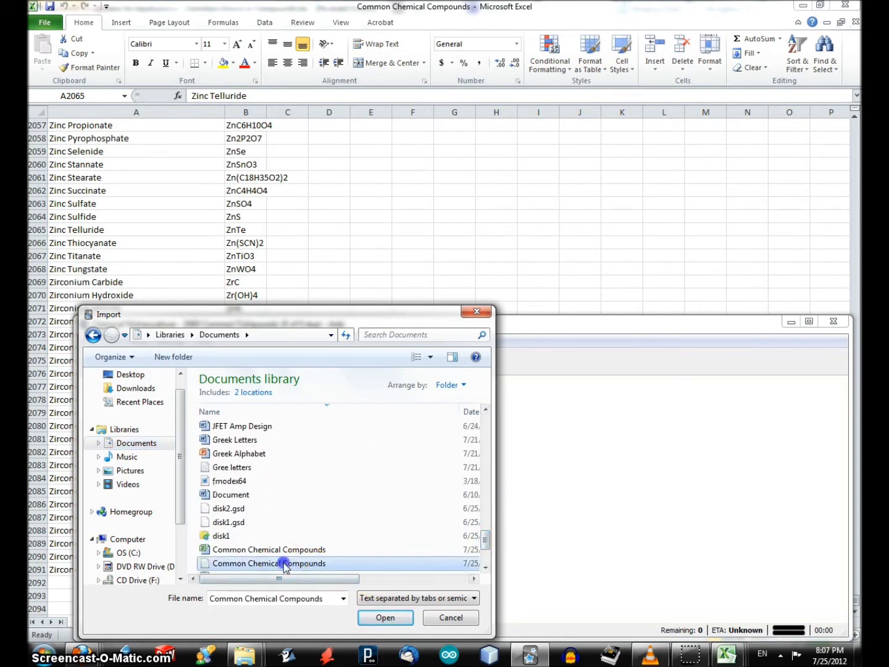
pyautogui.moveTo(268, 563)
pyautogui.doubleClick(249, 563)
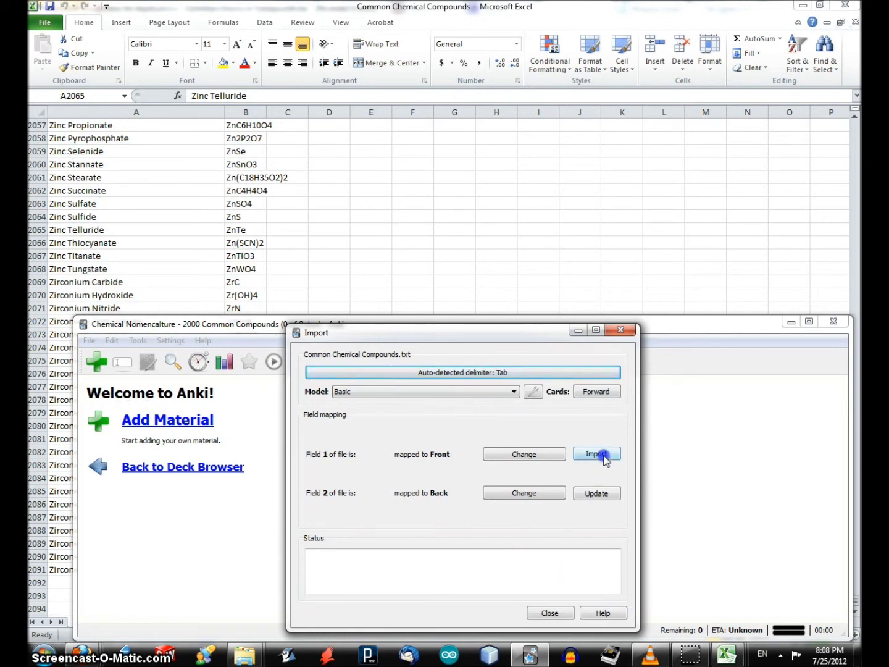
# - Import the 2011 compound facts, review the duplicate Front entries in the log, and close it
pyautogui.click(595, 494)
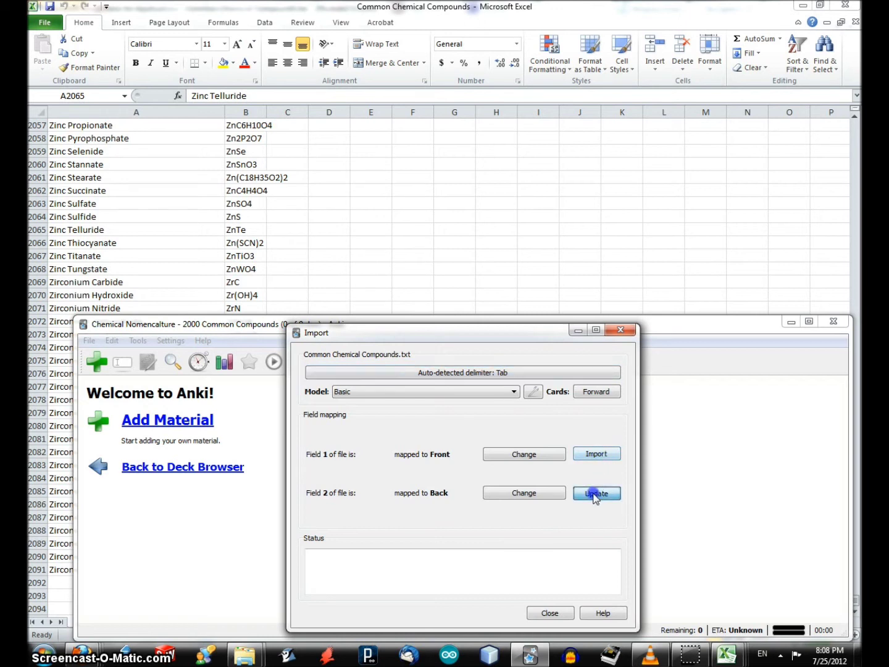
pyautogui.click(598, 461)
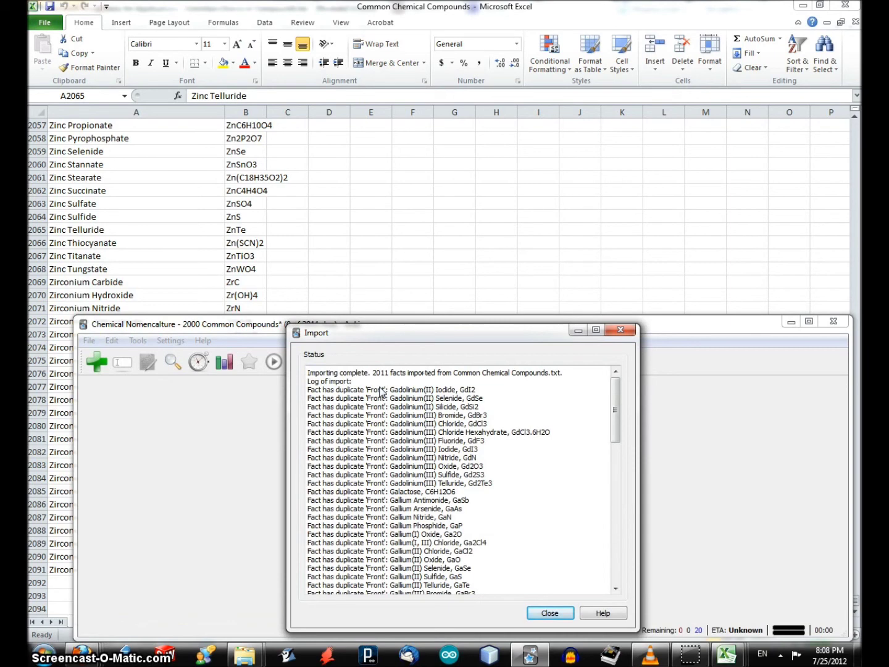
pyautogui.moveTo(362, 390); pyautogui.dragTo(496, 547)
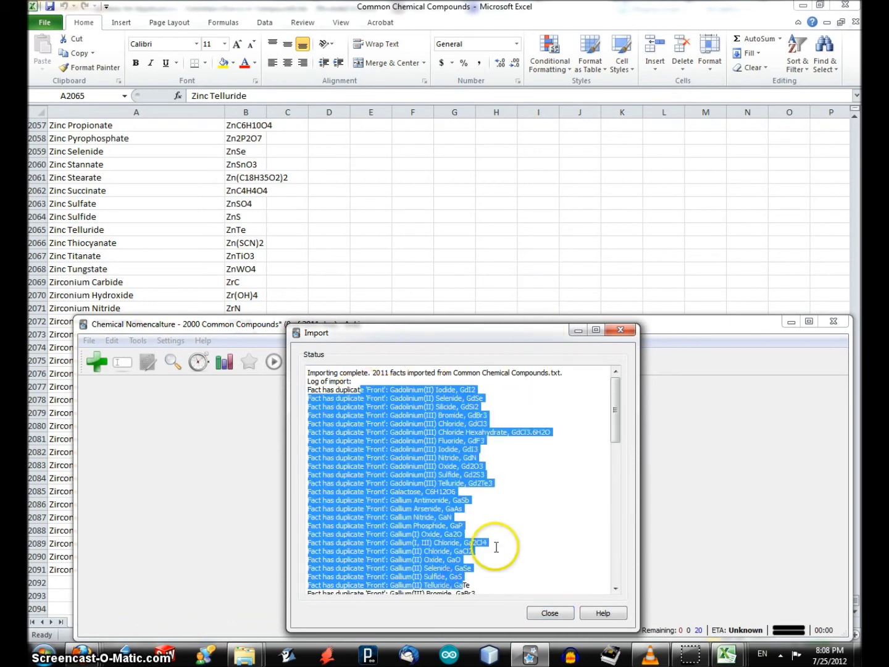
pyautogui.click(507, 592)
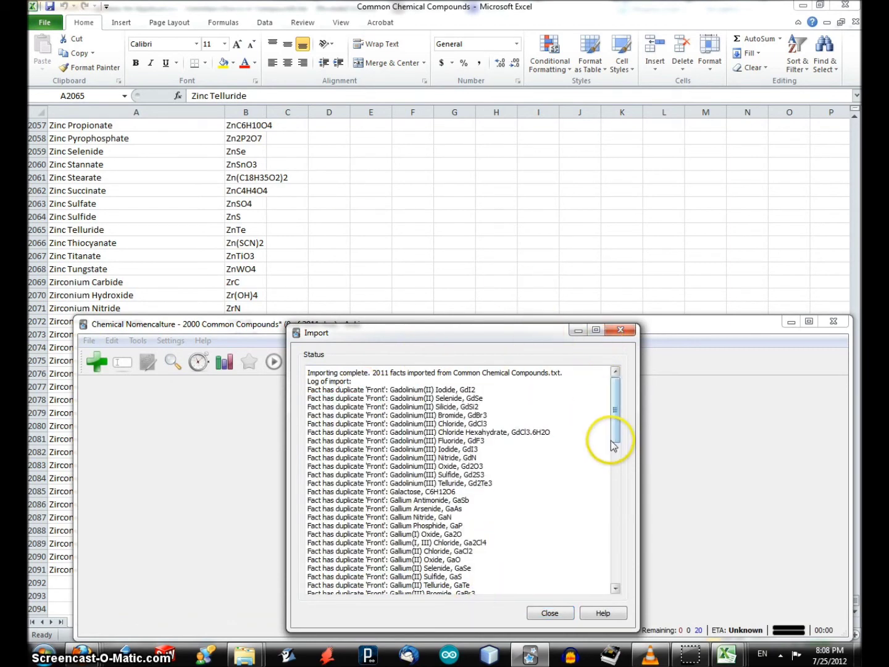
pyautogui.moveTo(613, 446)
pyautogui.mouseDown()
pyautogui.moveTo(595, 474)
pyautogui.moveTo(611, 371)
pyautogui.mouseUp()
pyautogui.moveTo(473, 569)
pyautogui.mouseDown()
pyautogui.moveTo(389, 414)
pyautogui.moveTo(500, 577)
pyautogui.mouseUp()
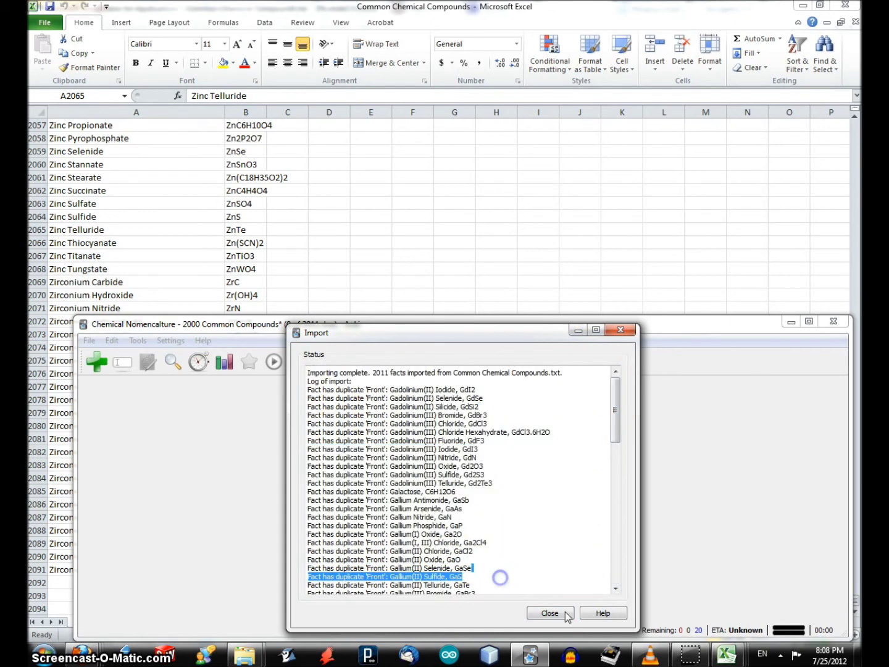
pyautogui.click(539, 612)
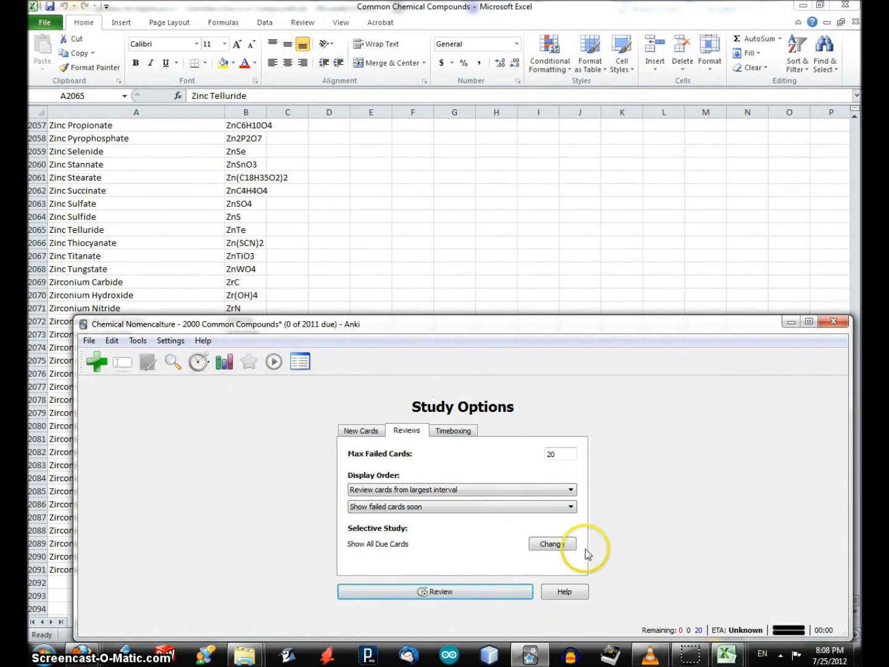
# - Begin reviewing the new deck and answer and rate the Abietic Acid card
pyautogui.click(373, 432)
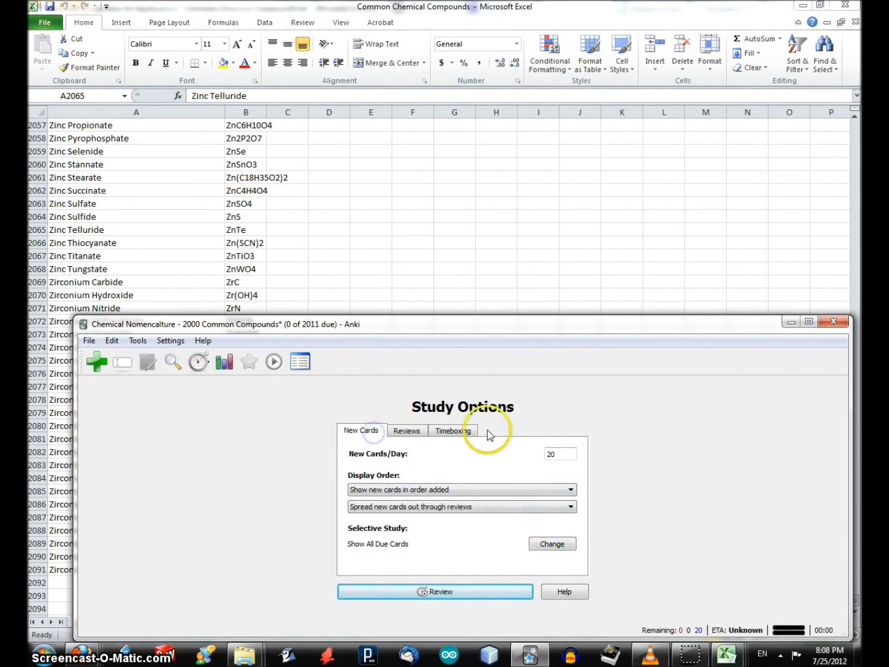
pyautogui.click(507, 590)
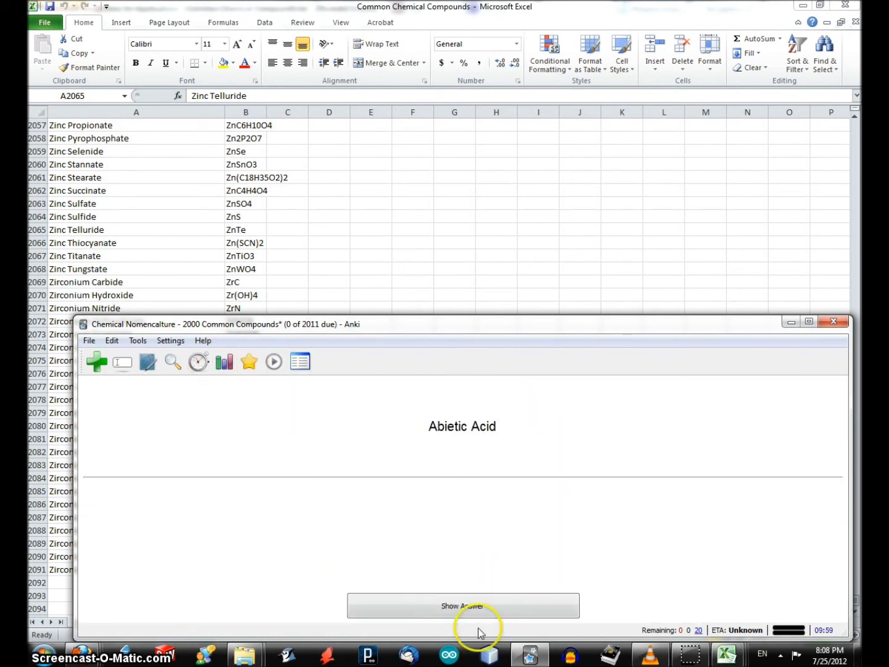
pyautogui.click(486, 602)
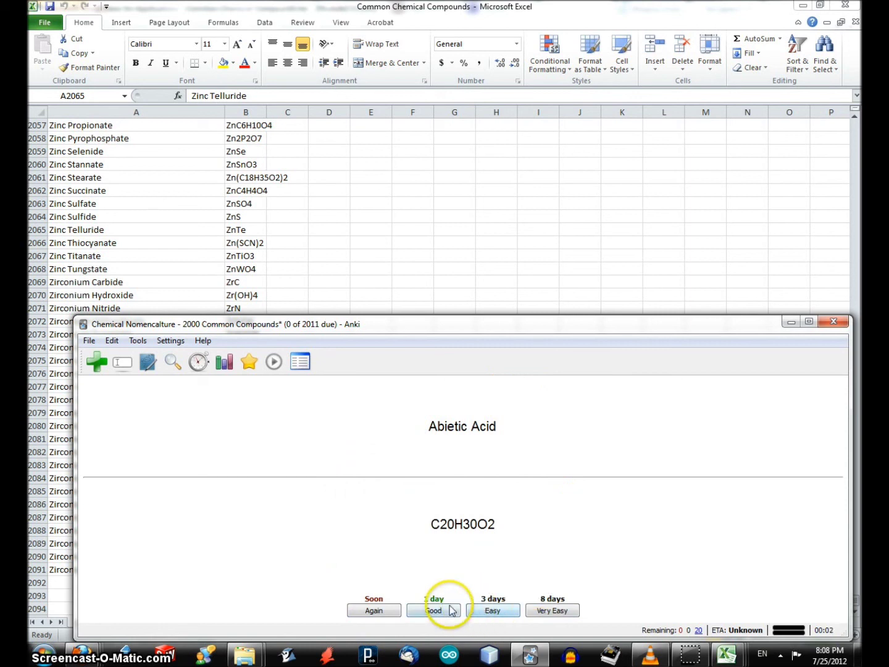
pyautogui.click(375, 610)
# - Answer and rate the Acenaphthene card, landing on Acenaphthoquinone as the current card
pyautogui.click(475, 594)
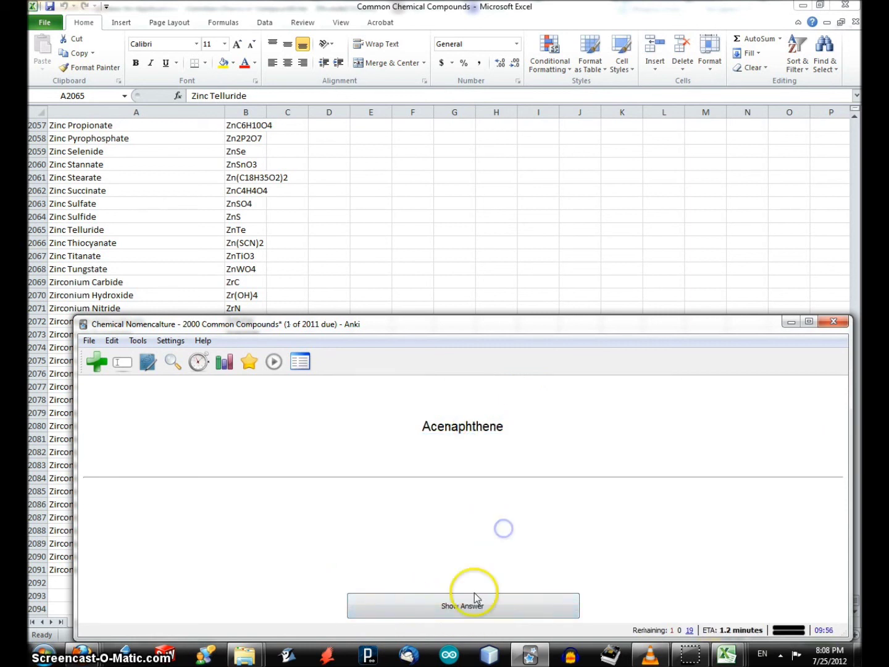
pyautogui.click(371, 609)
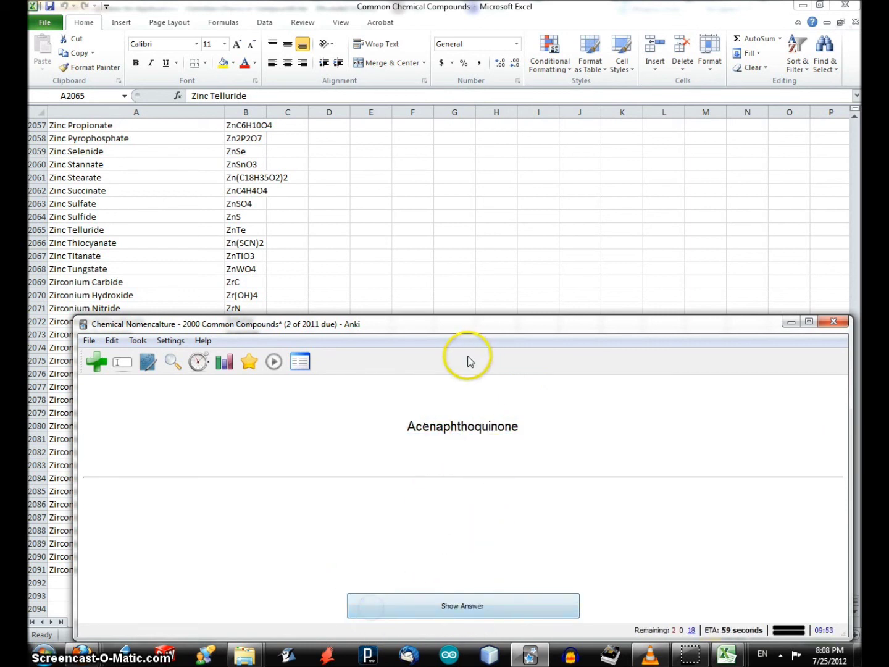
pyautogui.moveTo(386, 414); pyautogui.dragTo(521, 444)
pyautogui.click(562, 480)
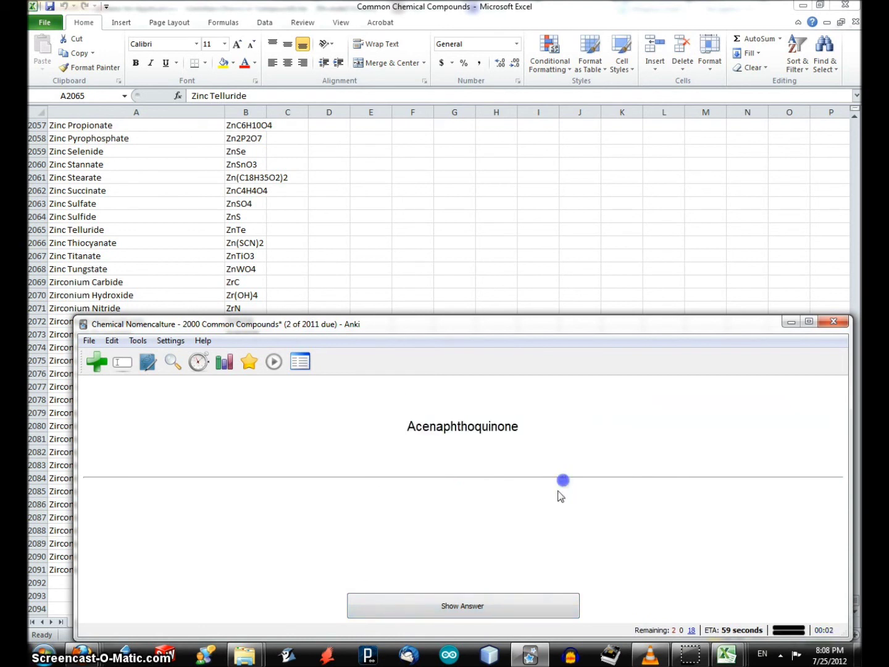